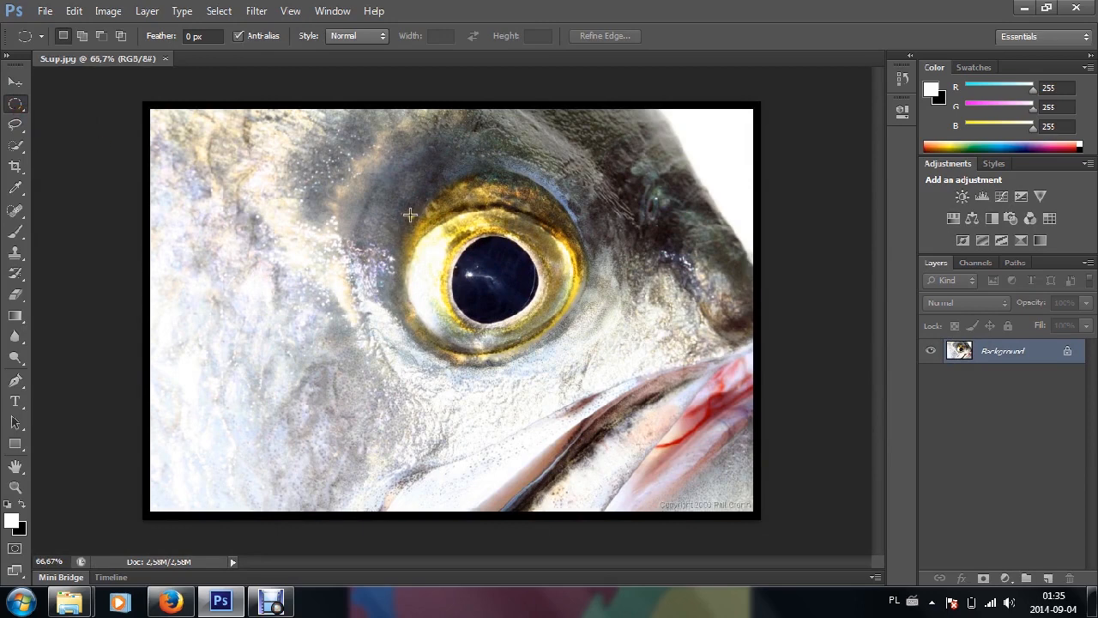
- Make a circular selection around the fish's eye and centre it over the pupil and iris
drag(409, 216, 640, 361)
drag(493, 286, 501, 294)
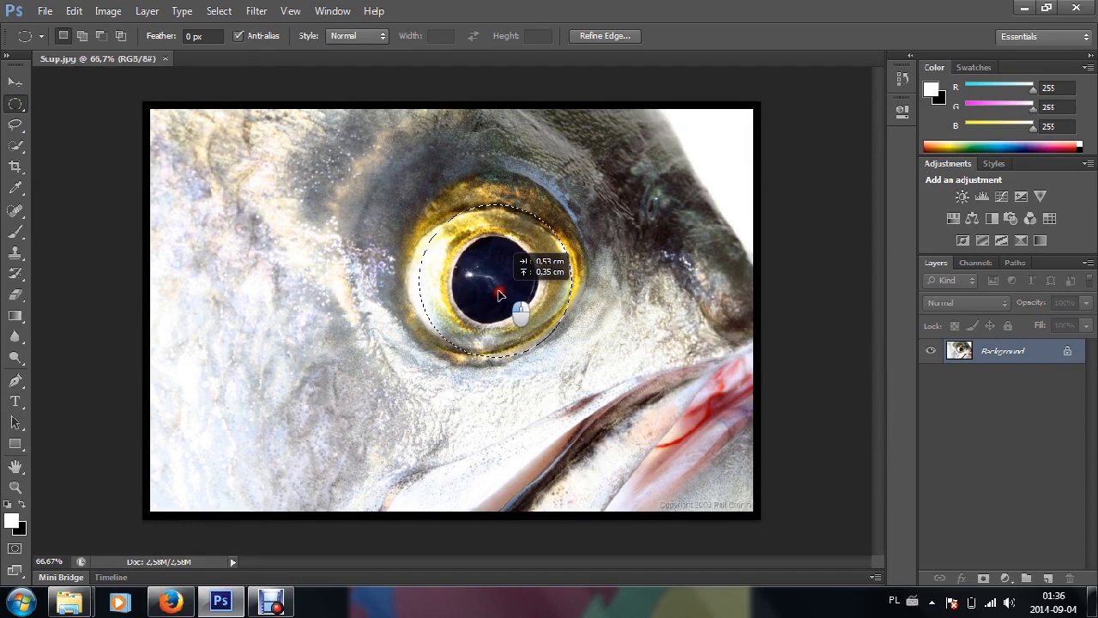
drag(501, 297, 498, 294)
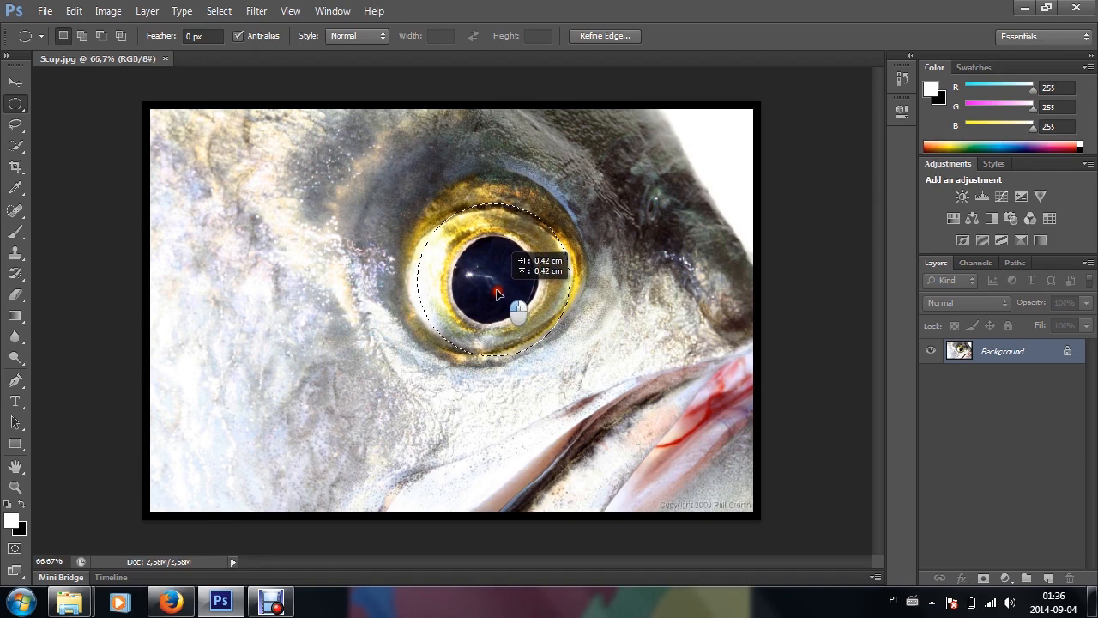
drag(498, 294, 498, 294)
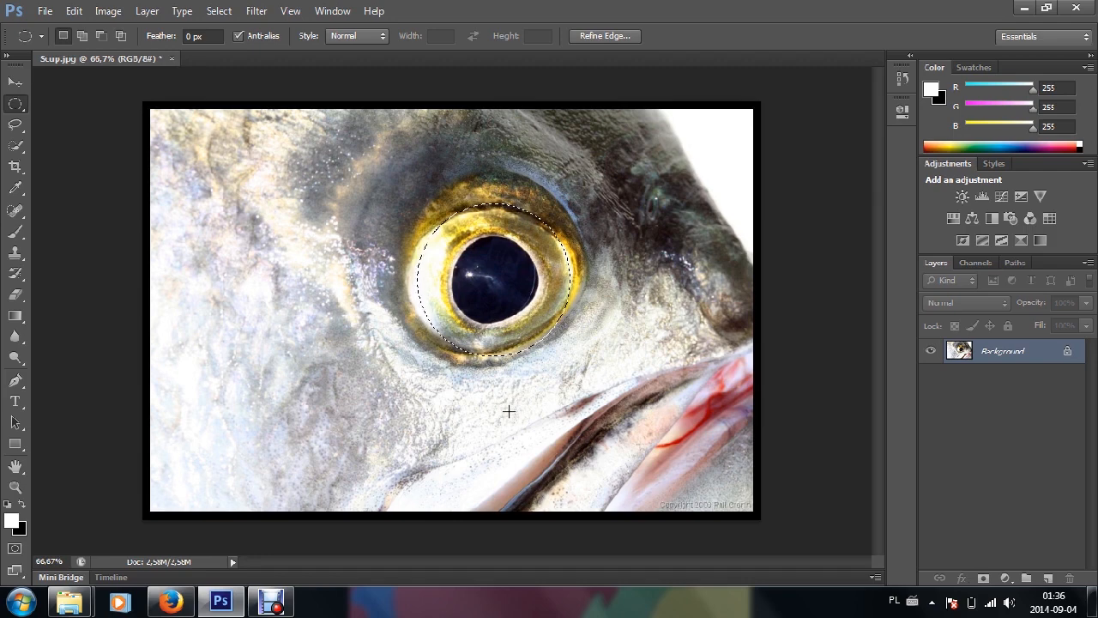
drag(493, 304, 492, 305)
- Create a new transparent document and paste the copied eye into it
click(41, 13)
click(59, 28)
click(709, 123)
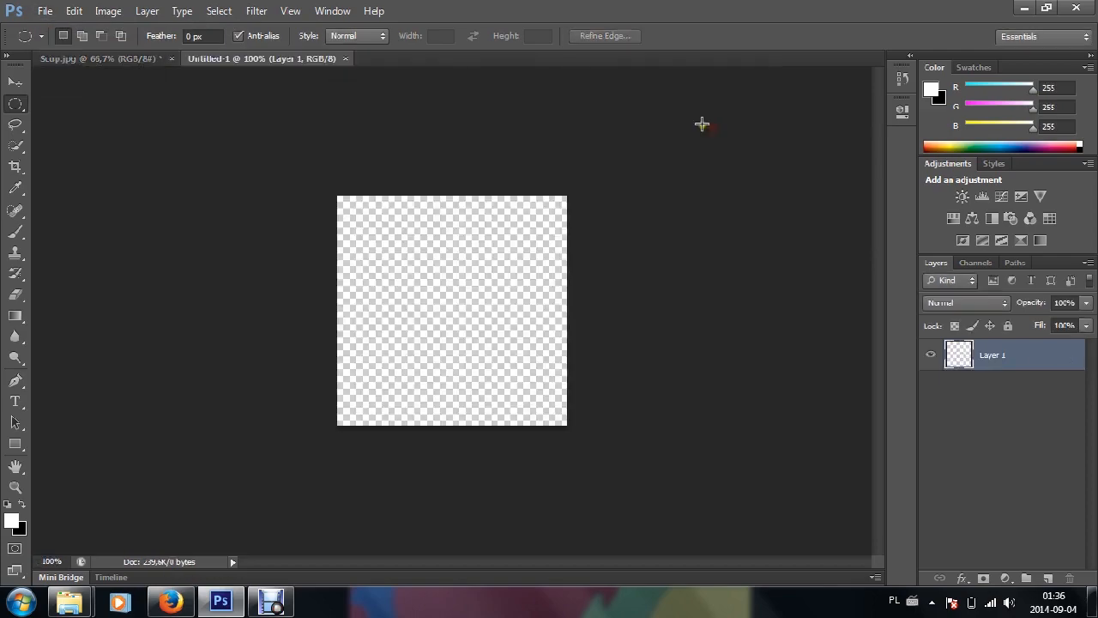
key(ctrl+v)
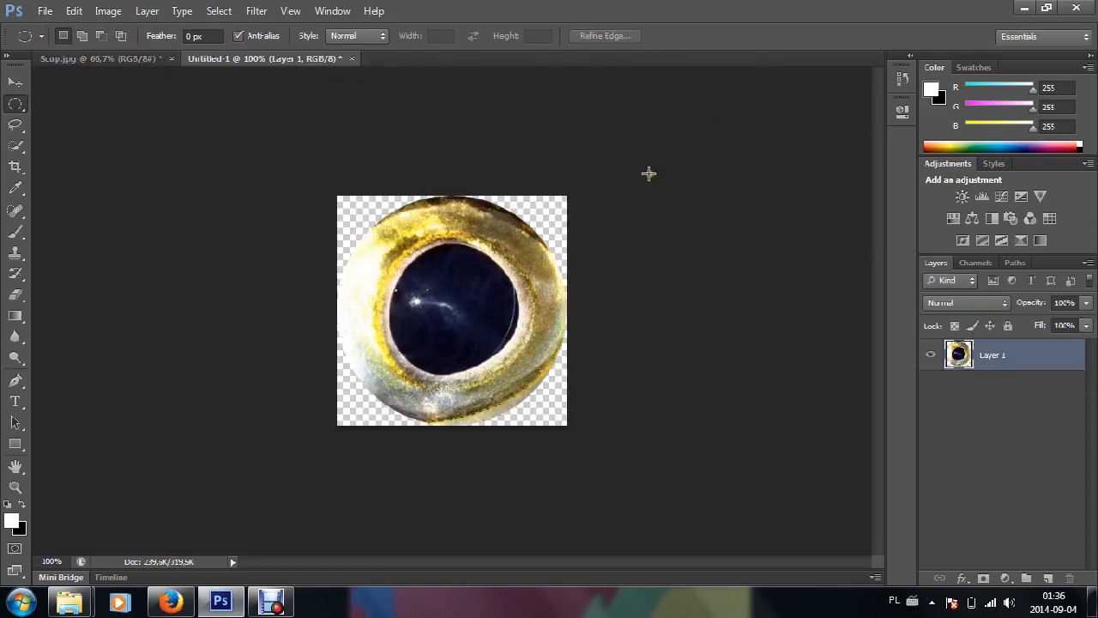
- Add an Inner Glow to the eye layer with Normal blend mode, 100% opacity and black (000000) colour
double_click(1042, 361)
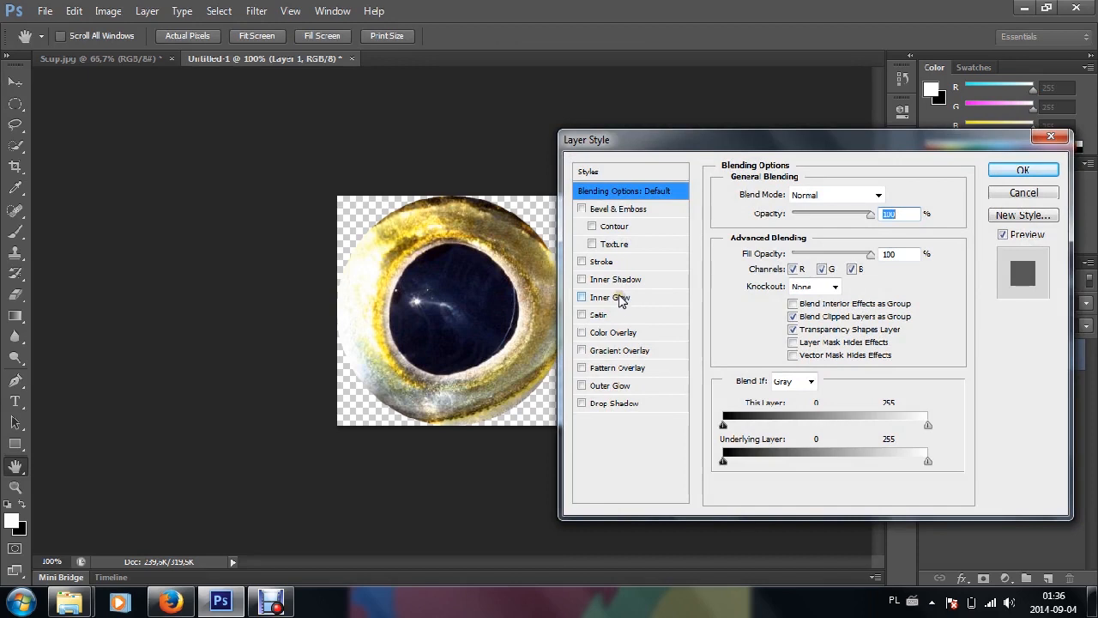
click(618, 297)
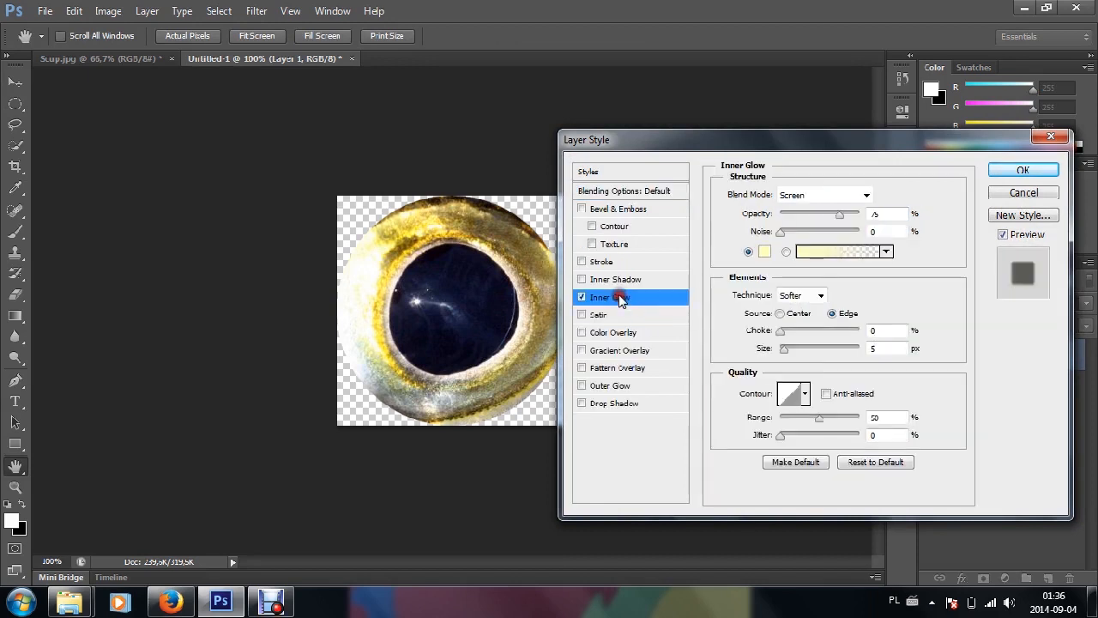
click(824, 198)
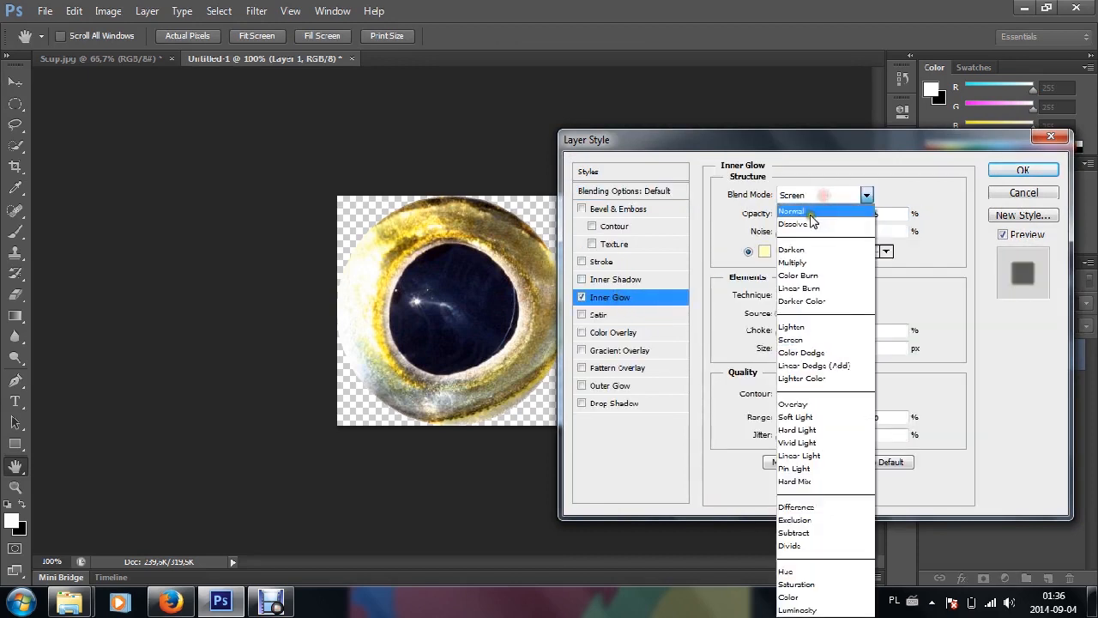
click(825, 214)
drag(841, 217, 892, 216)
click(765, 252)
drag(460, 246, 299, 360)
click(717, 136)
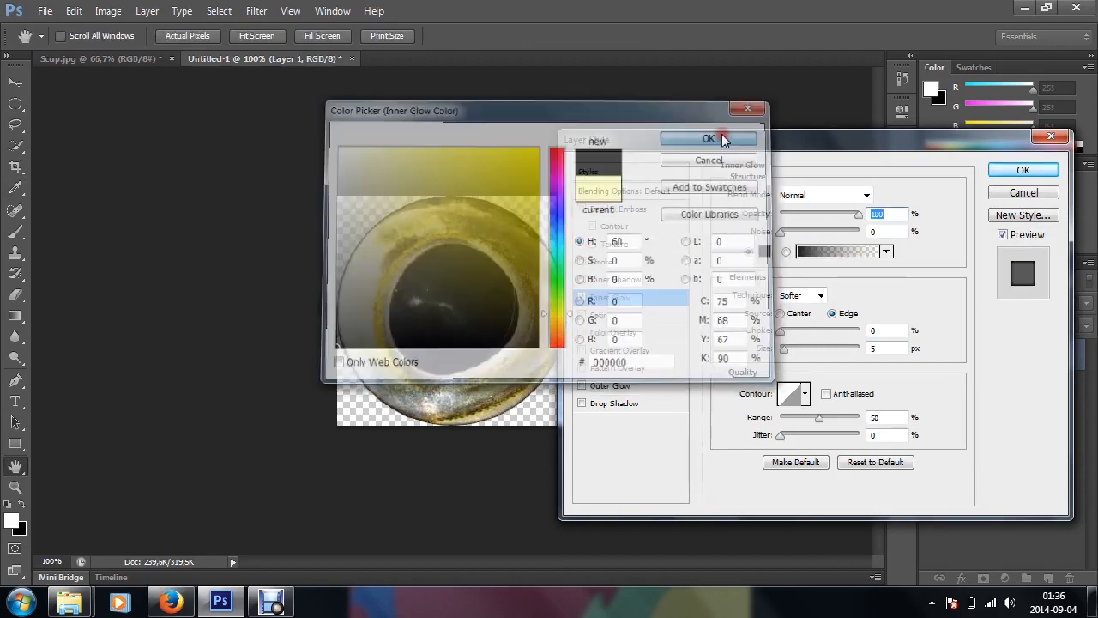
- Set the Inner Glow size to 60 px, raise its choke slightly and apply the layer style
click(877, 331)
double_click(881, 348)
text(60)
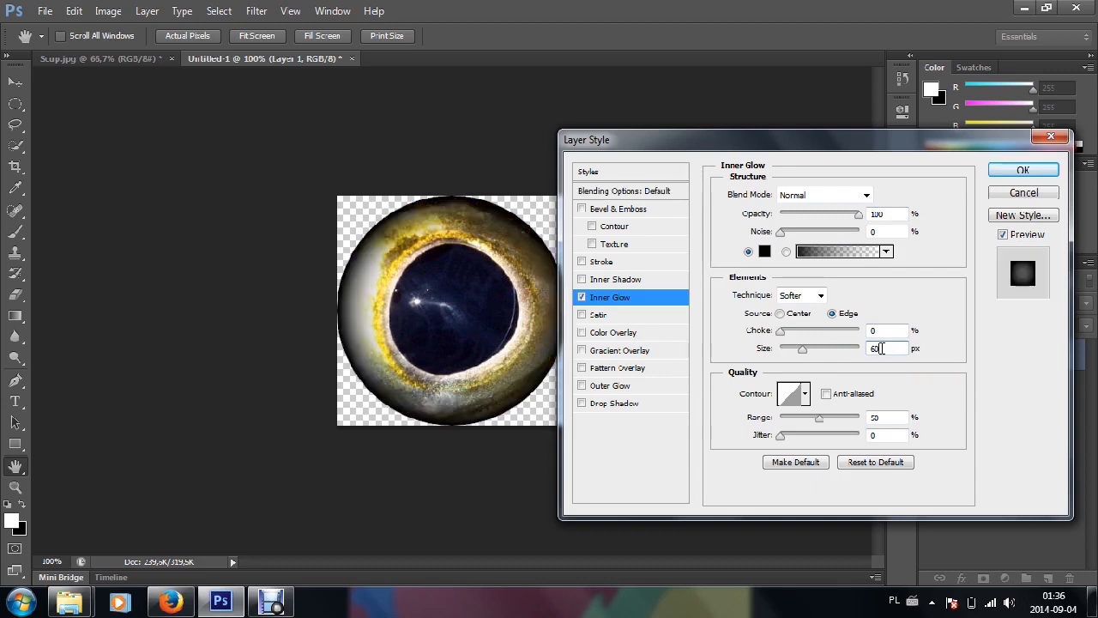
click(891, 330)
scroll(891, 329, up, 4)
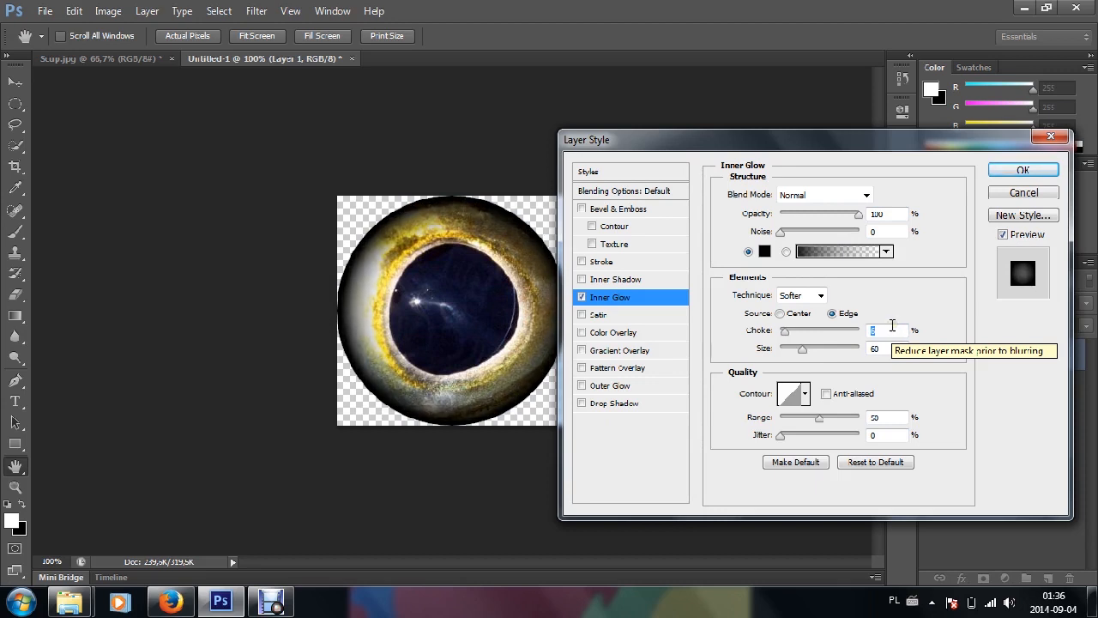
click(1021, 170)
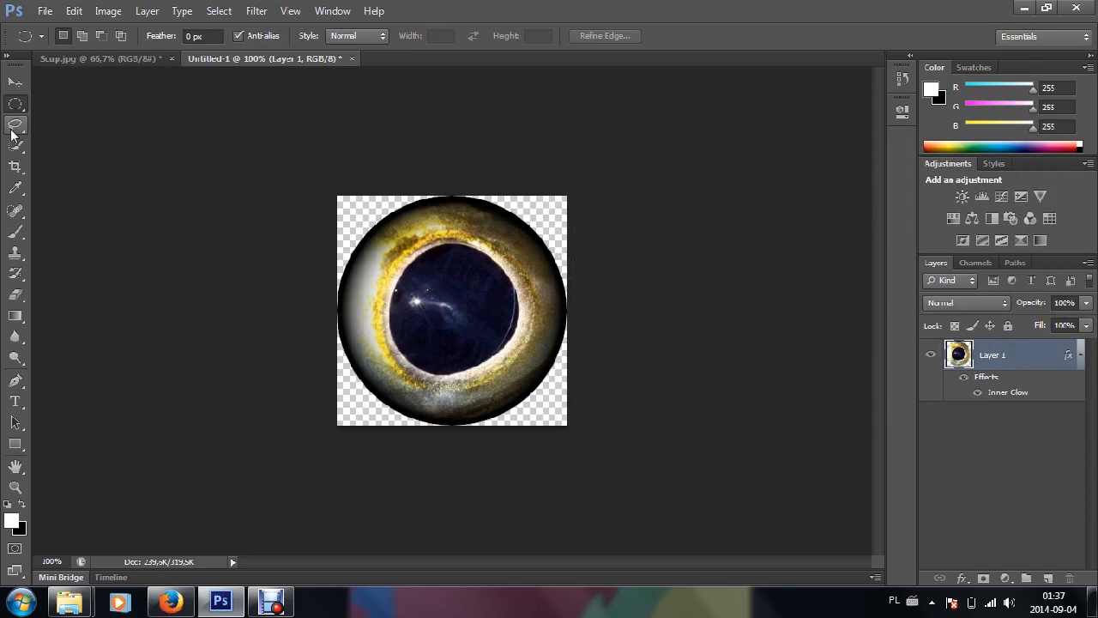
- Select the dark pupil of the eye with the Quick Selection tool
drag(14, 143, 112, 143)
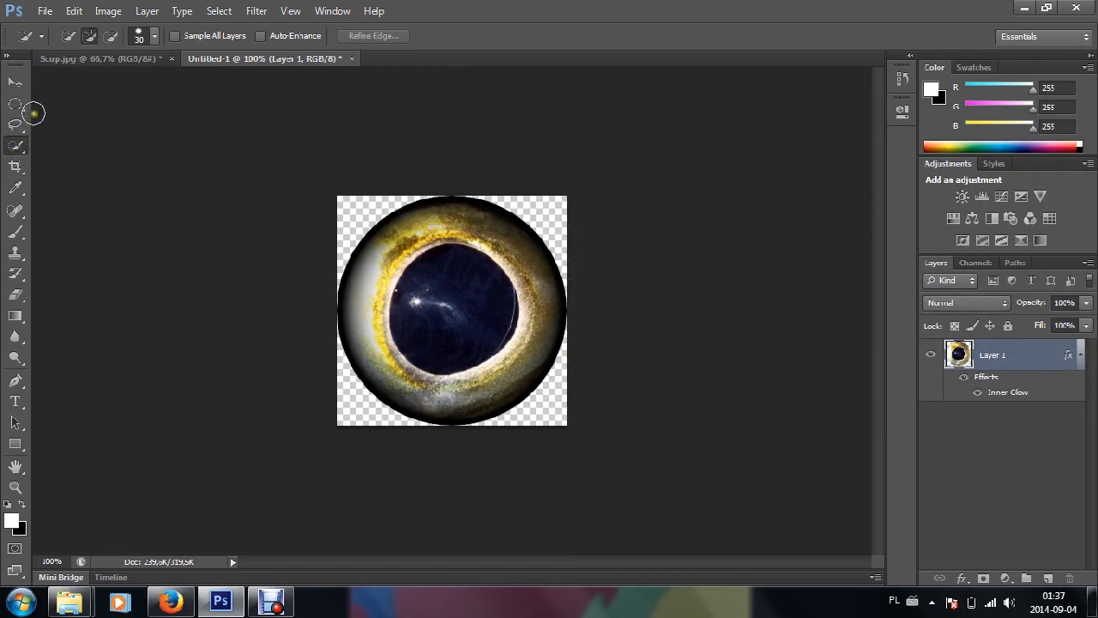
click(451, 310)
drag(442, 294, 460, 293)
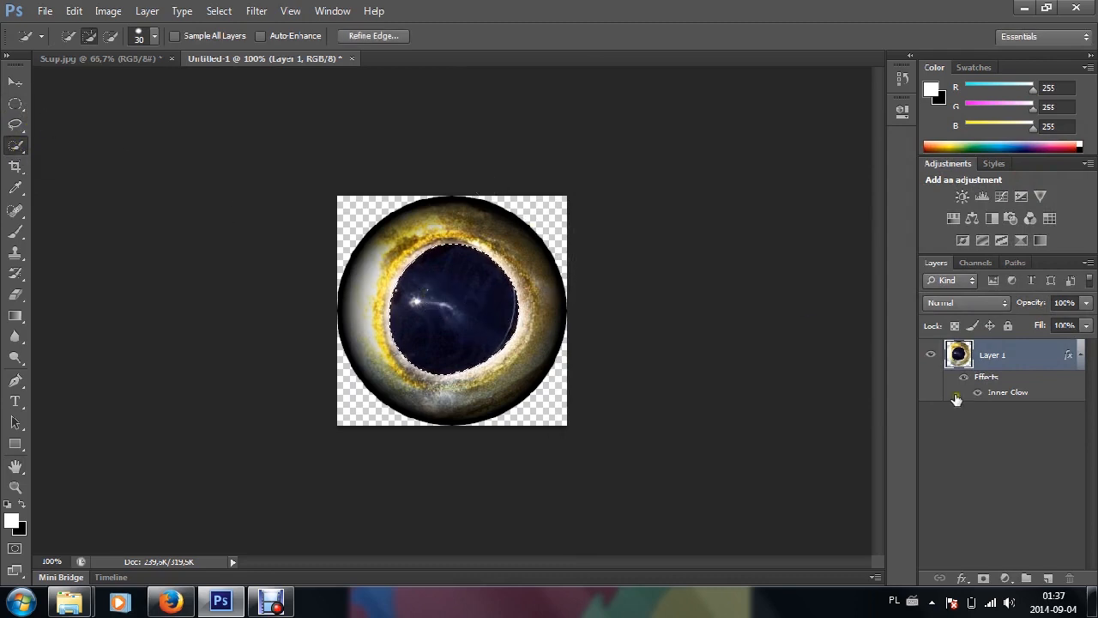
- Add a new layer and fill the pupil selection on it with the black background colour
click(1048, 573)
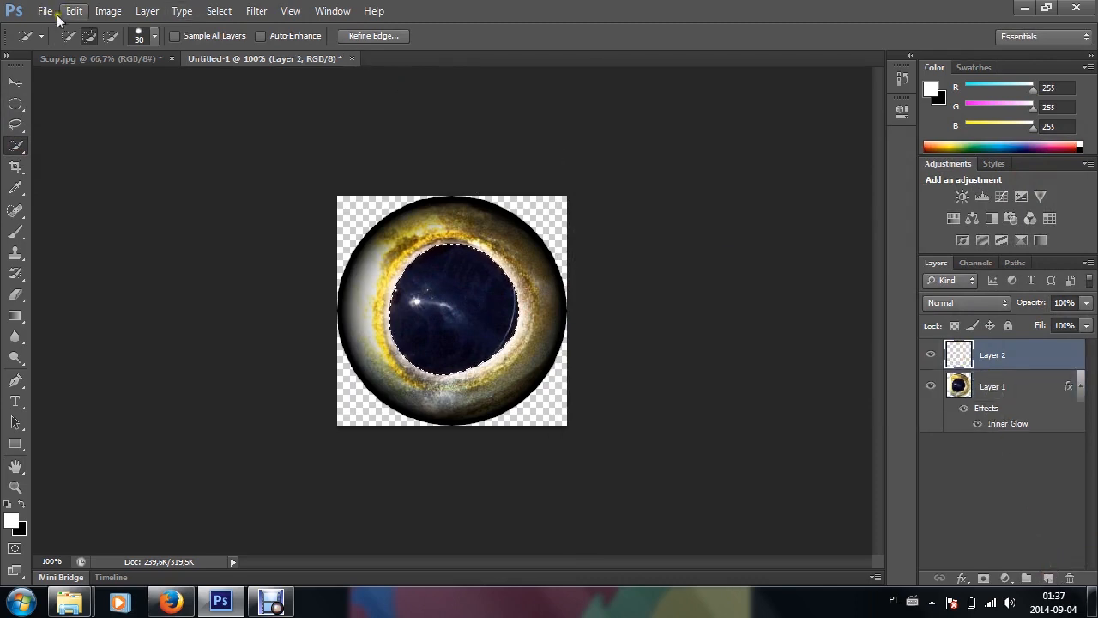
click(109, 10)
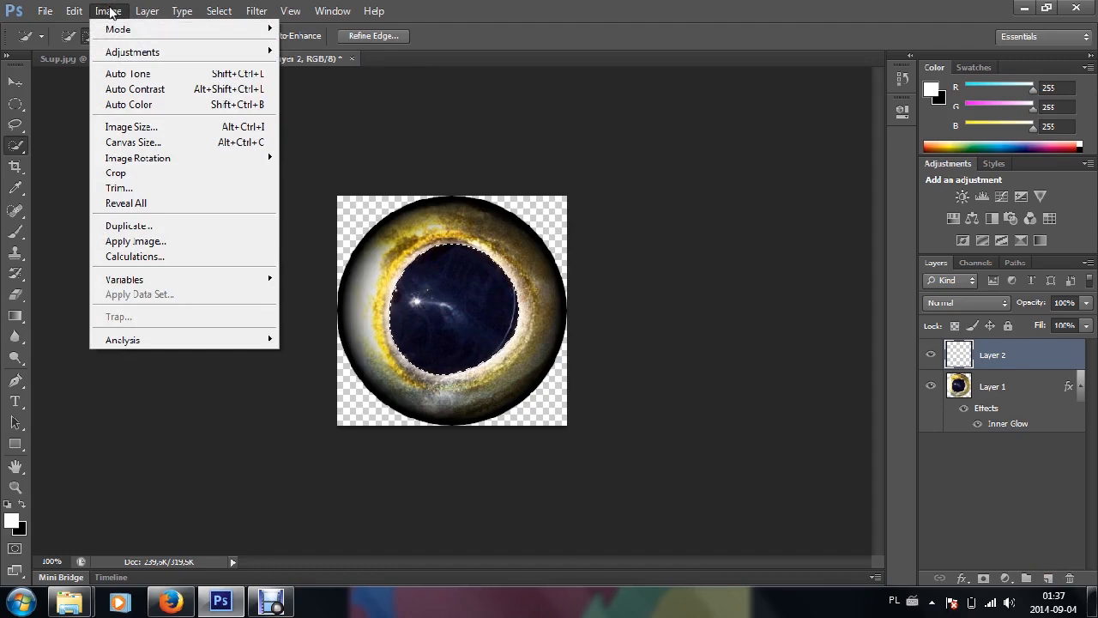
click(74, 11)
click(144, 225)
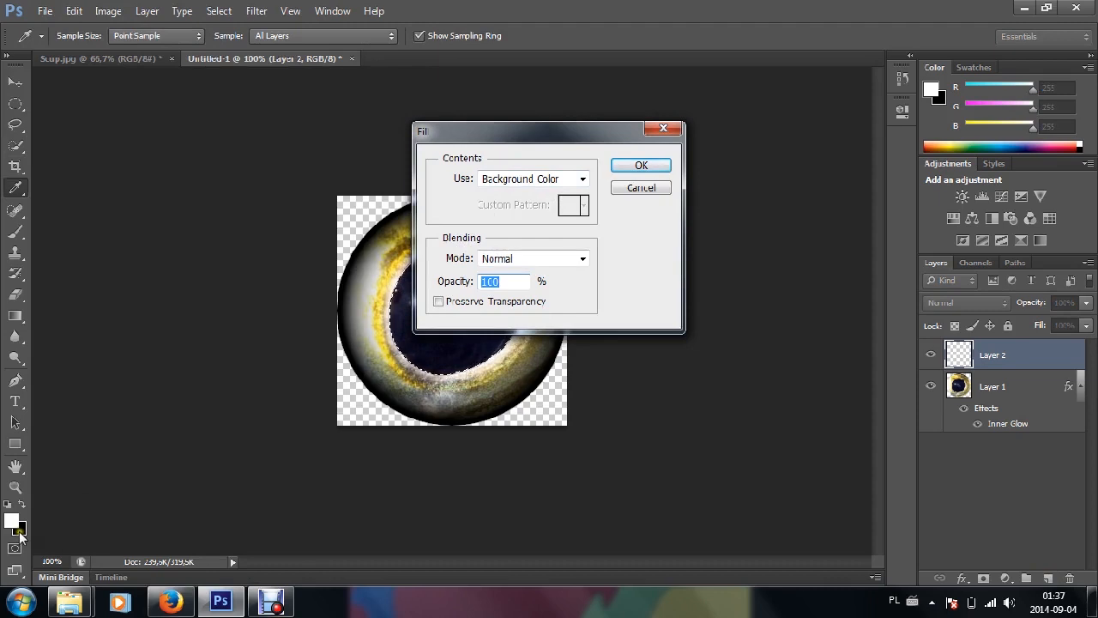
click(650, 165)
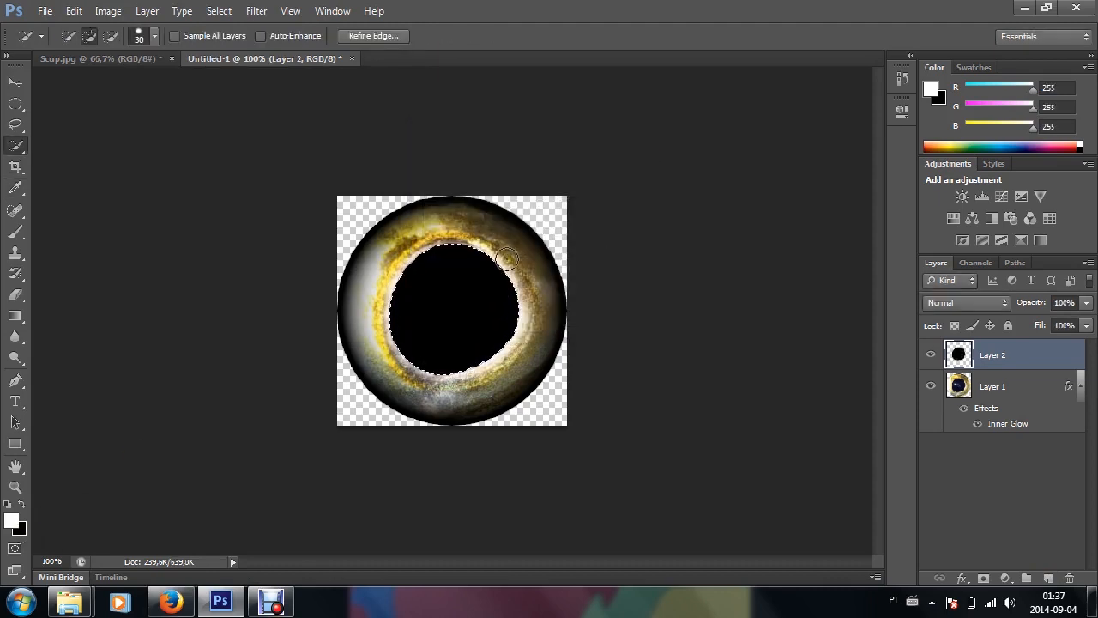
- Add a Stroke effect to the black pupil layer and set its colour to white
double_click(1048, 359)
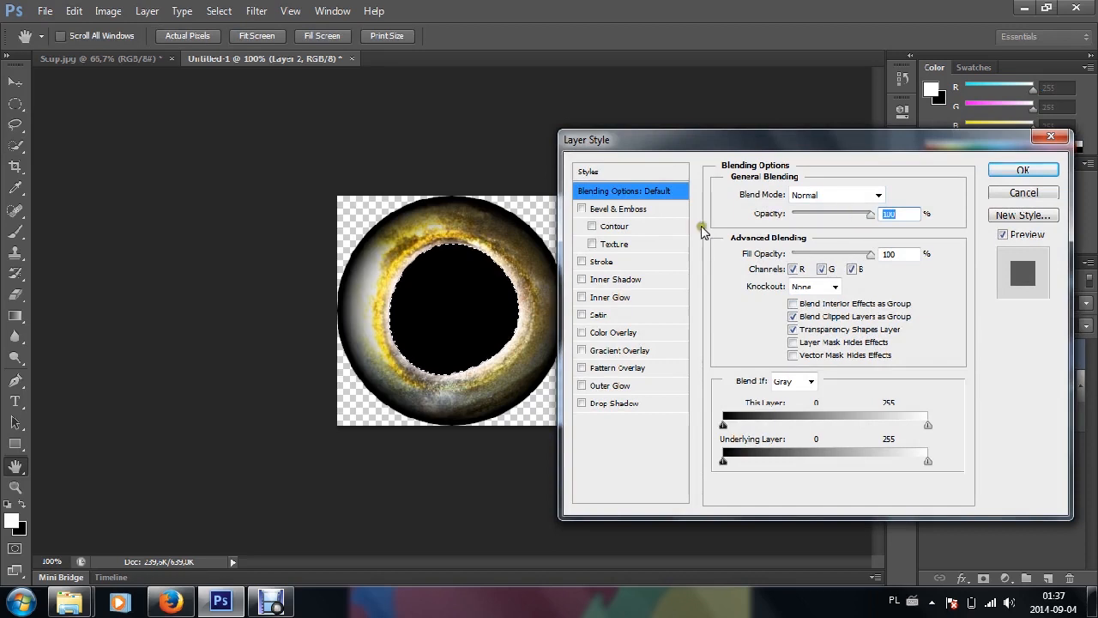
click(627, 262)
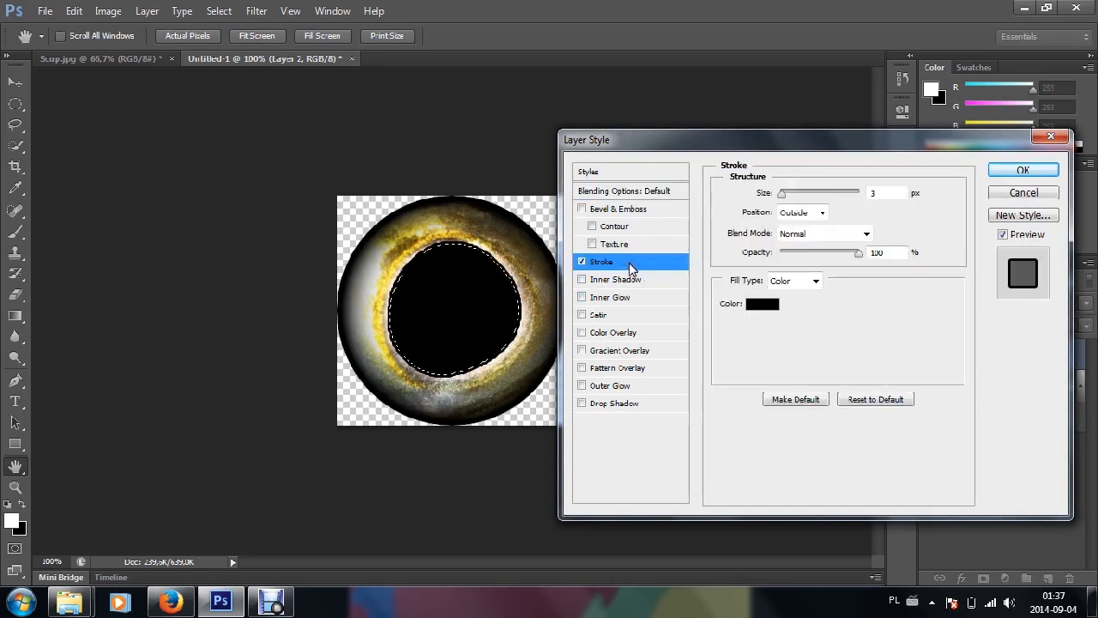
click(762, 303)
click(337, 146)
click(700, 136)
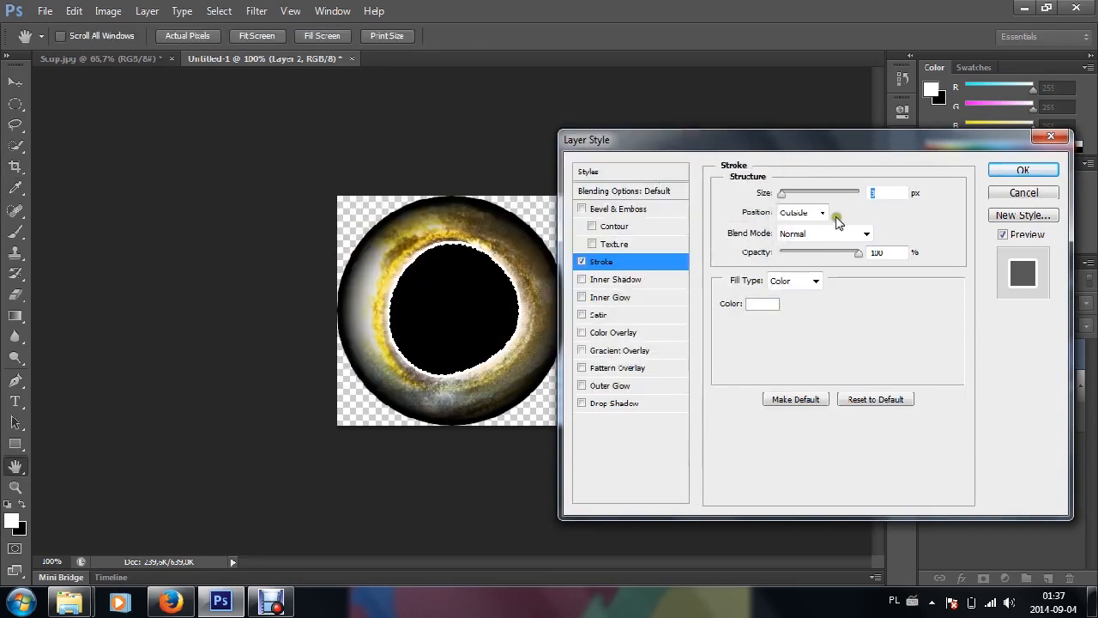
- Set the pupil's stroke to 12 px with Center position, apply it and clear the selection
scroll(901, 195, up, 7)
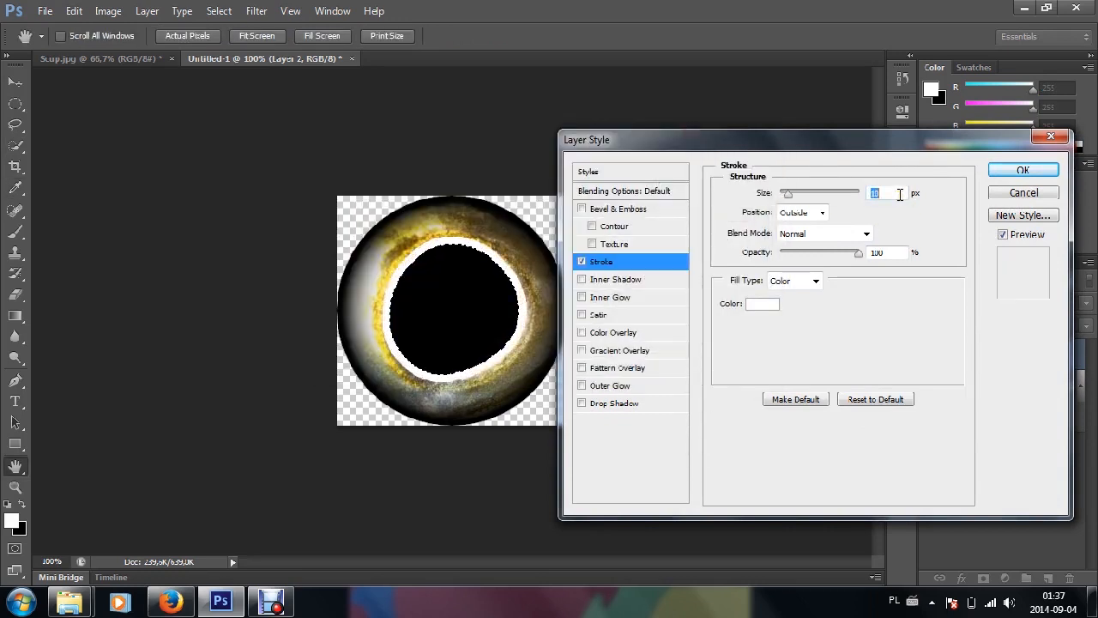
scroll(900, 194, up, 2)
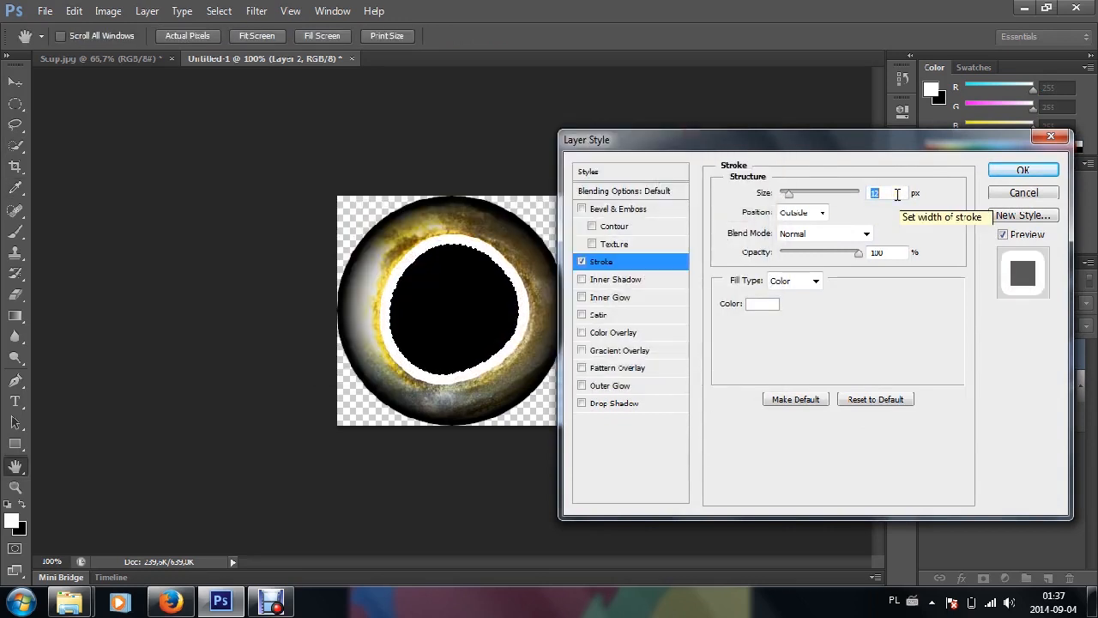
scroll(803, 213, down, 1)
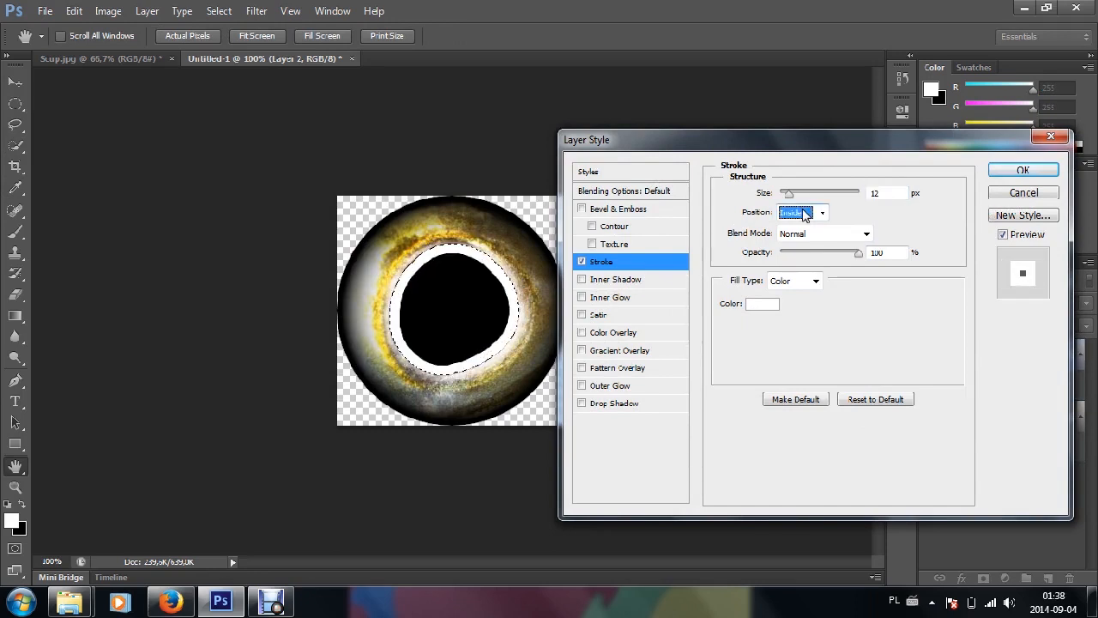
scroll(805, 214, down, 1)
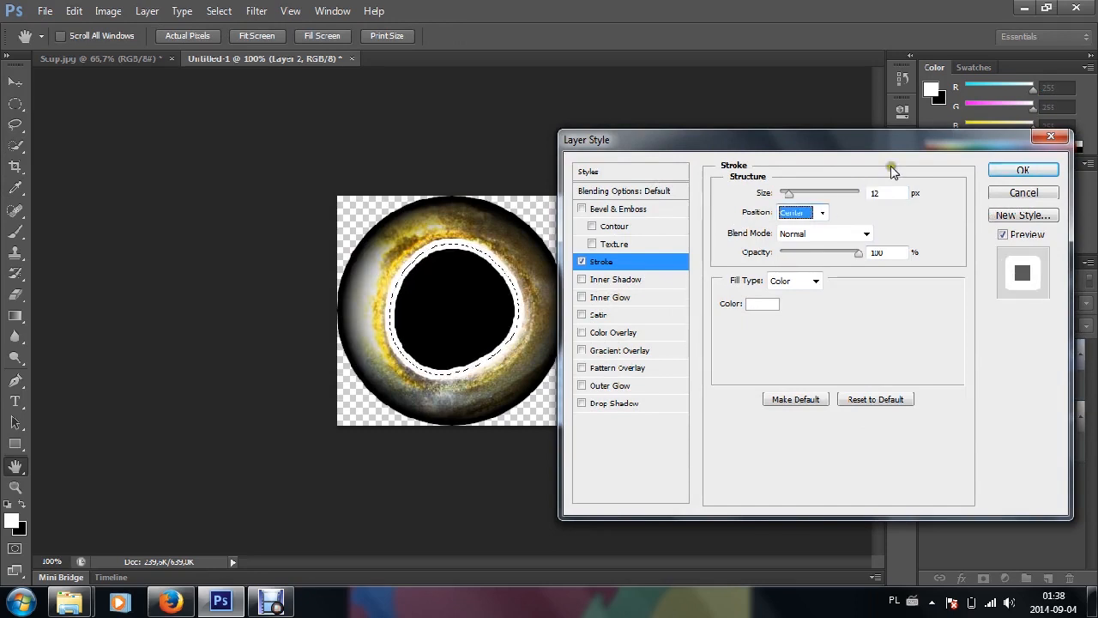
click(1017, 169)
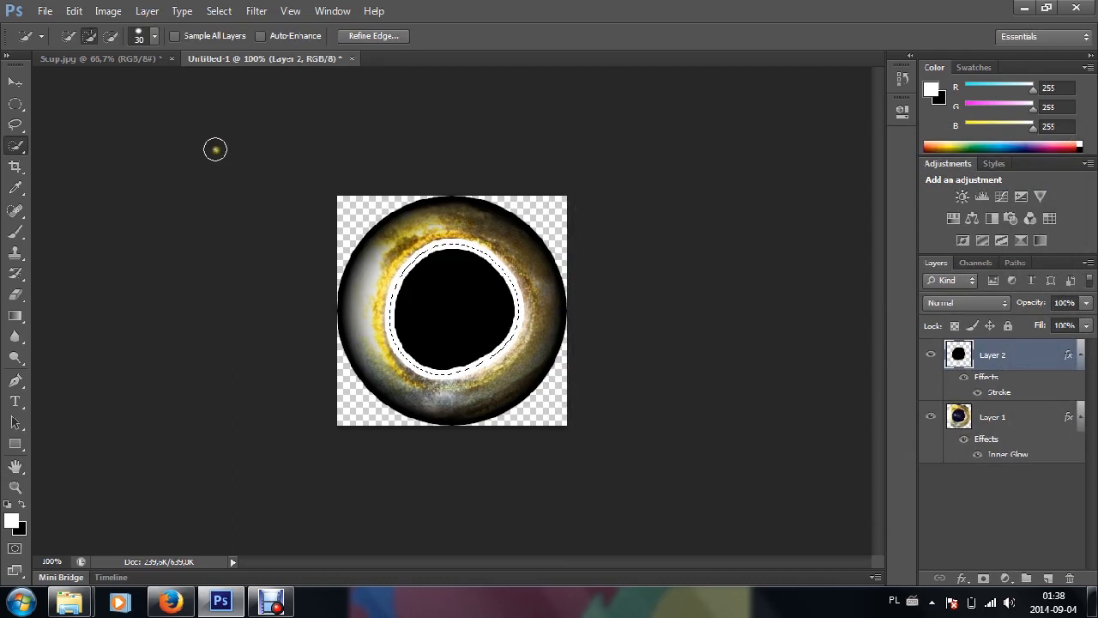
key(ctrl+d)
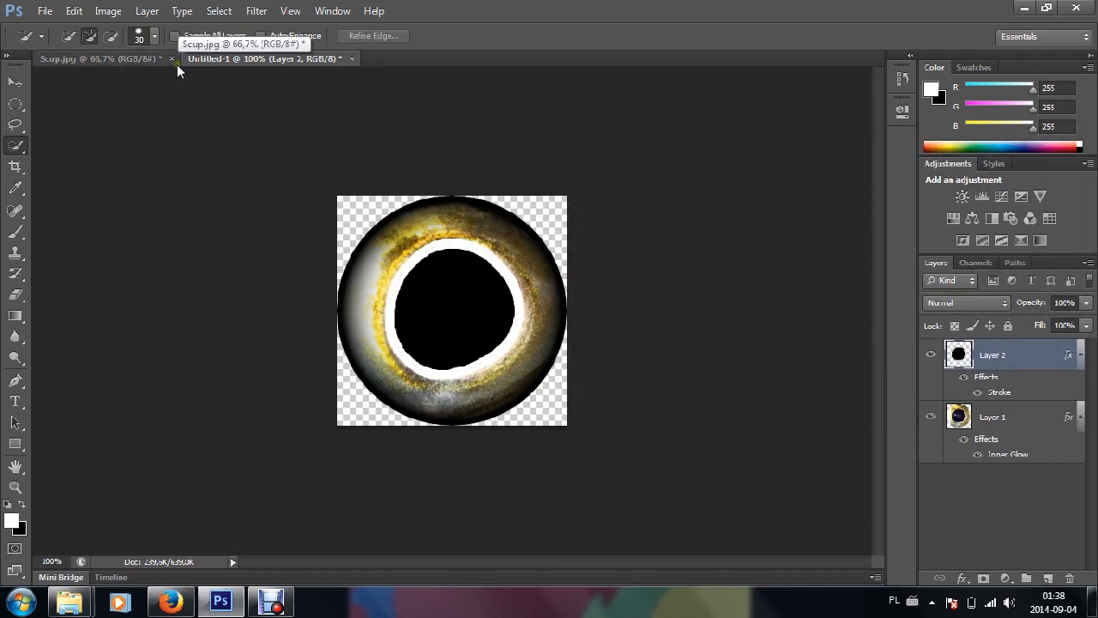
- Raise the brightness of the iris layer (Layer 1) to 18 with Brightness/Contrast
click(108, 11)
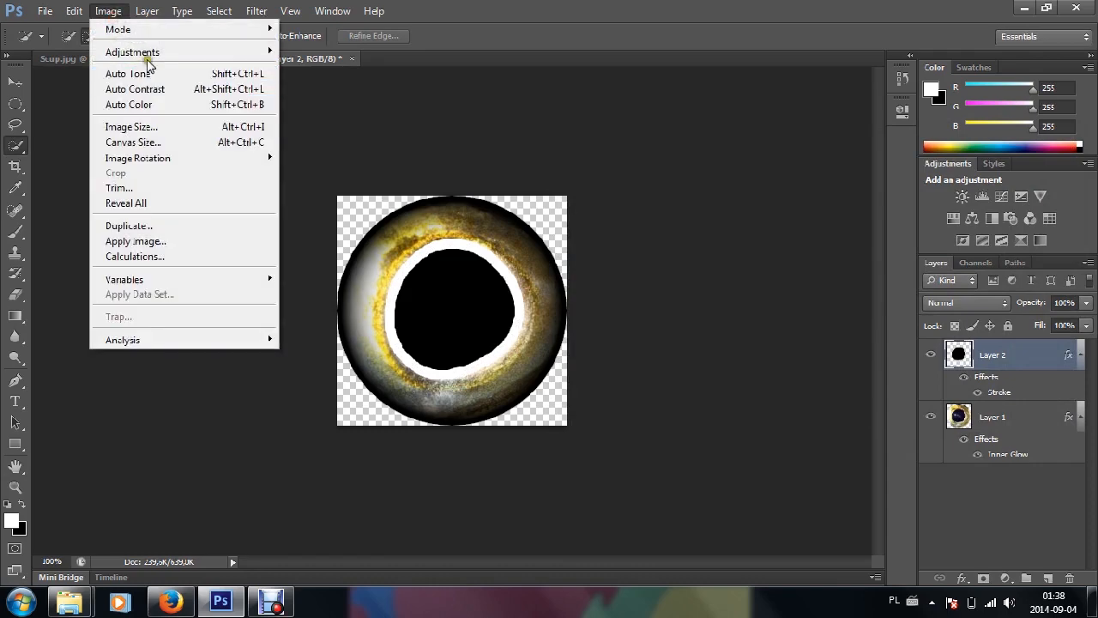
mouse_move(149, 51)
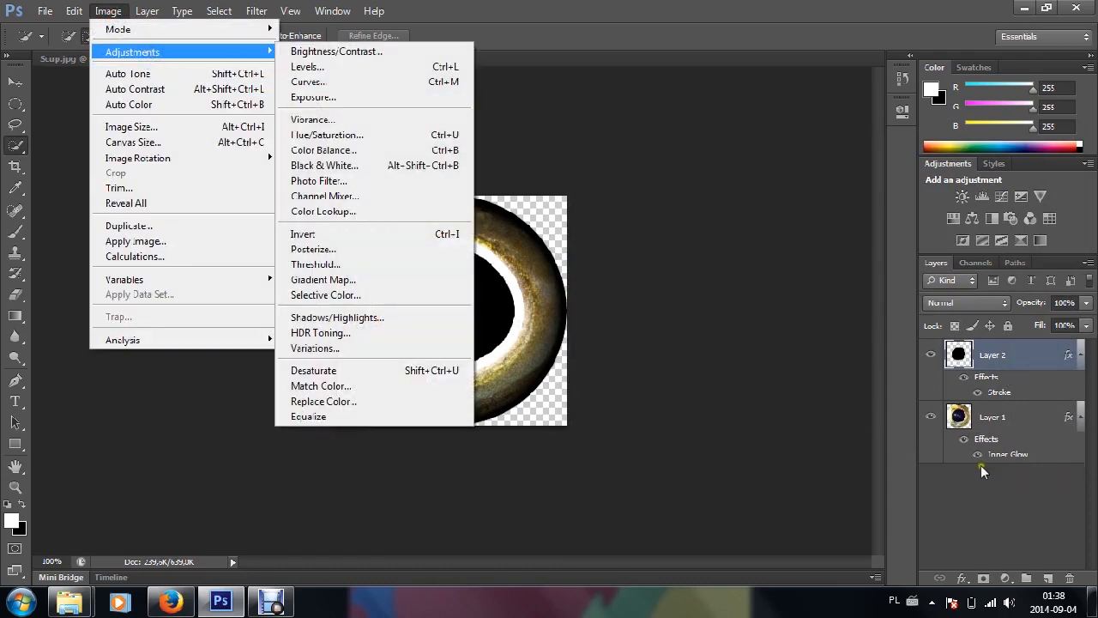
click(1010, 421)
click(1010, 422)
click(96, 8)
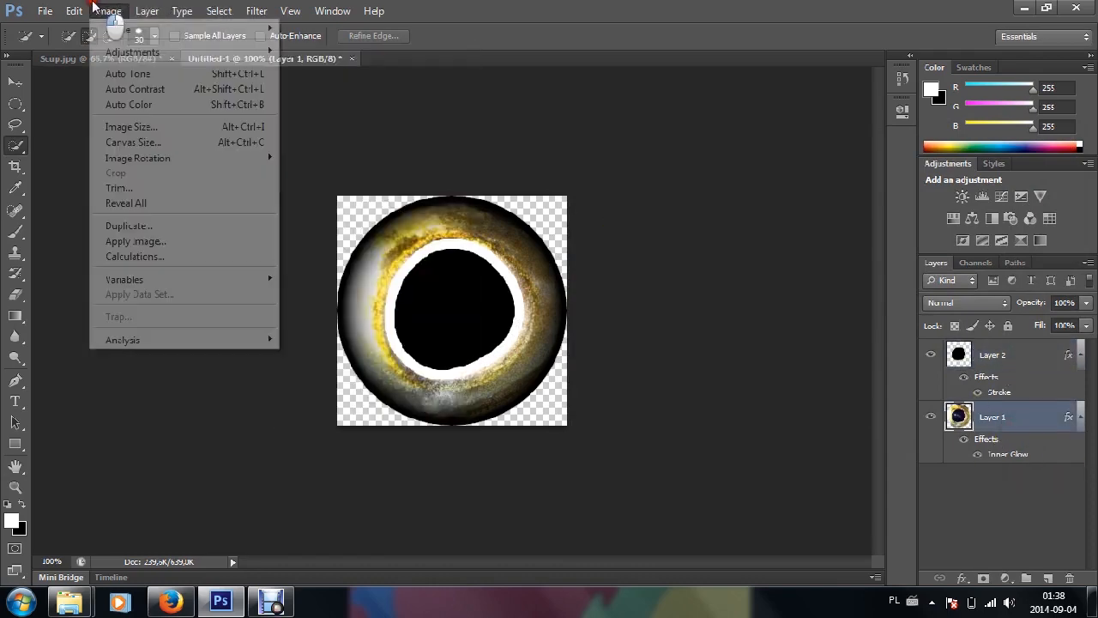
mouse_move(214, 52)
click(296, 47)
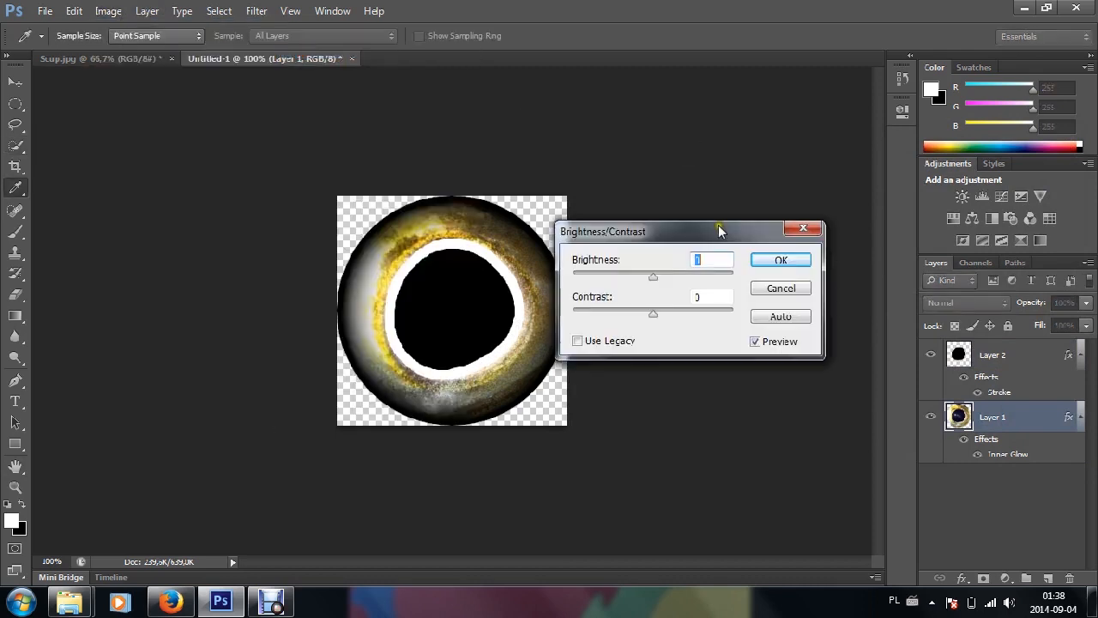
drag(654, 277, 663, 283)
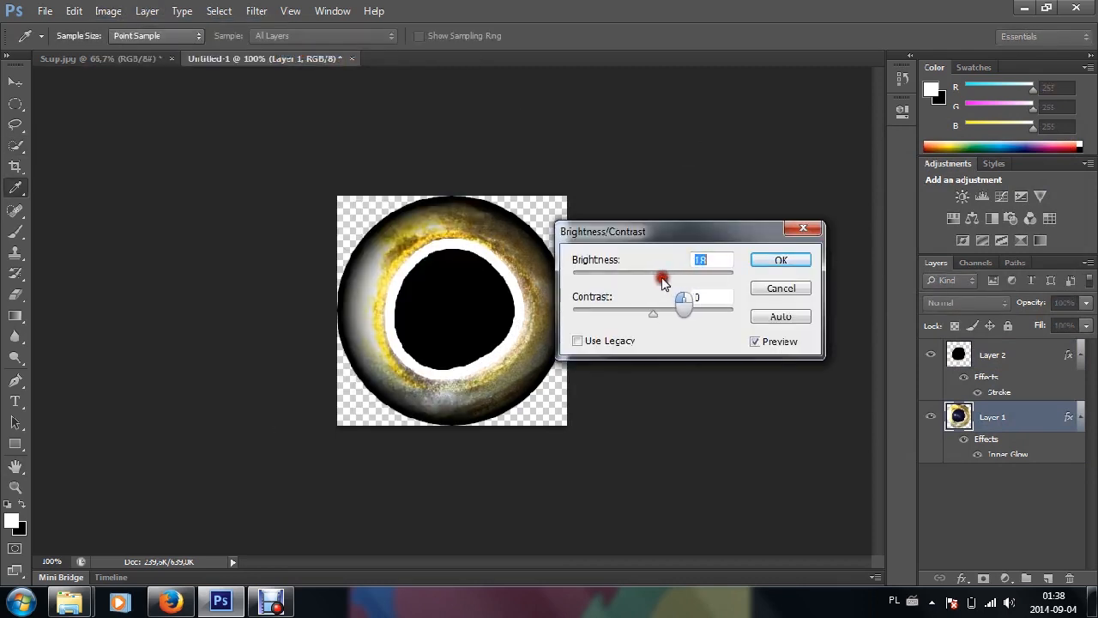
click(785, 262)
key(w)
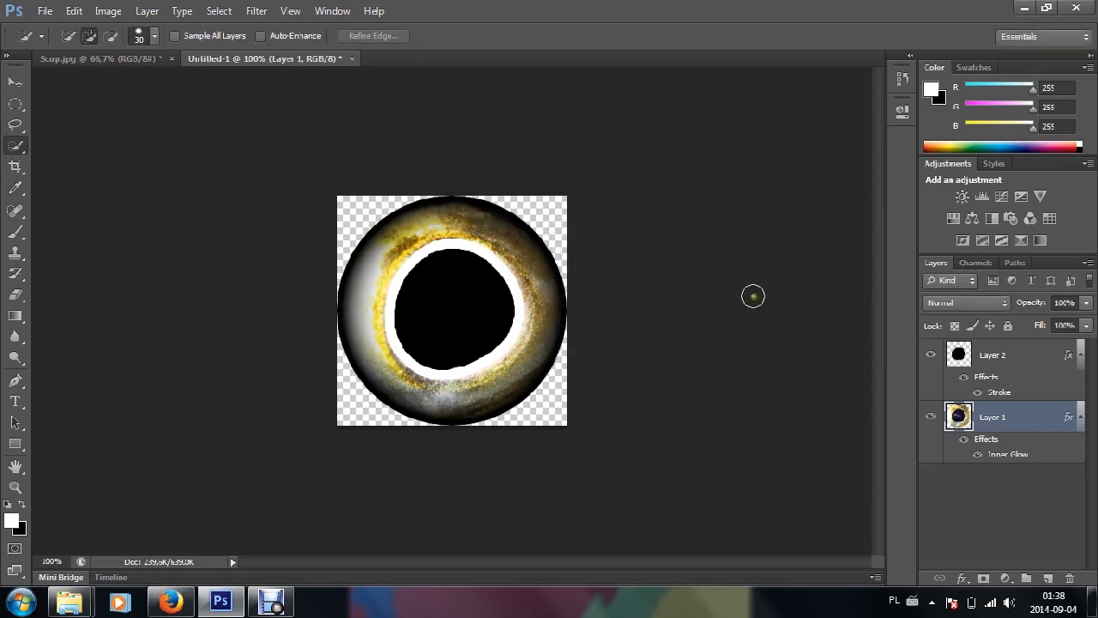
- Resize the eye image to 124 × 124 pixels with its proportions constrained
click(73, 10)
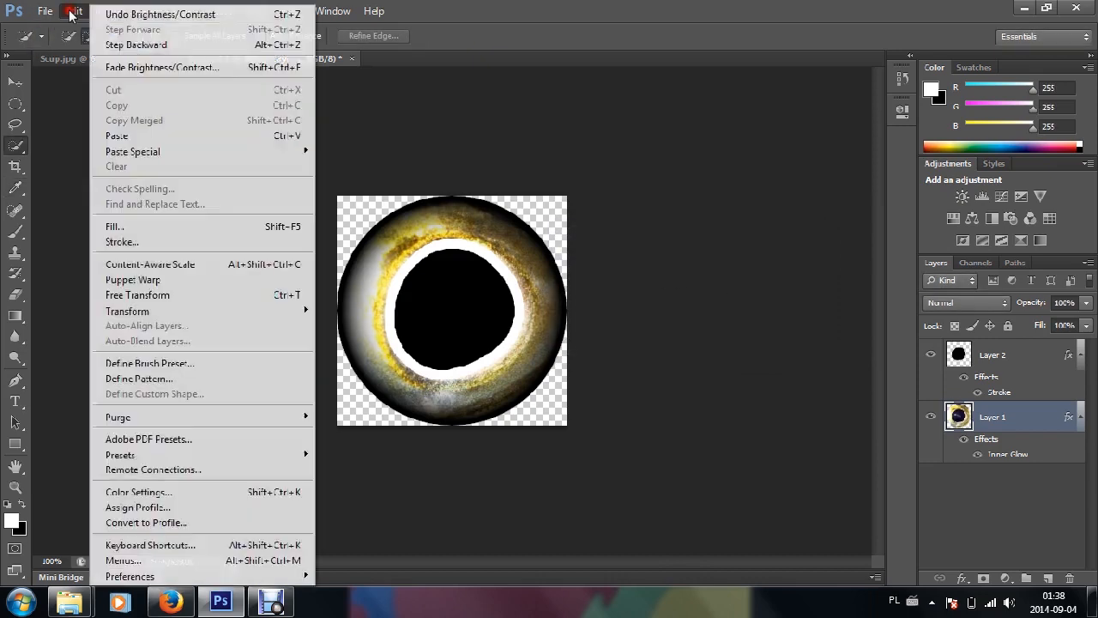
mouse_move(108, 11)
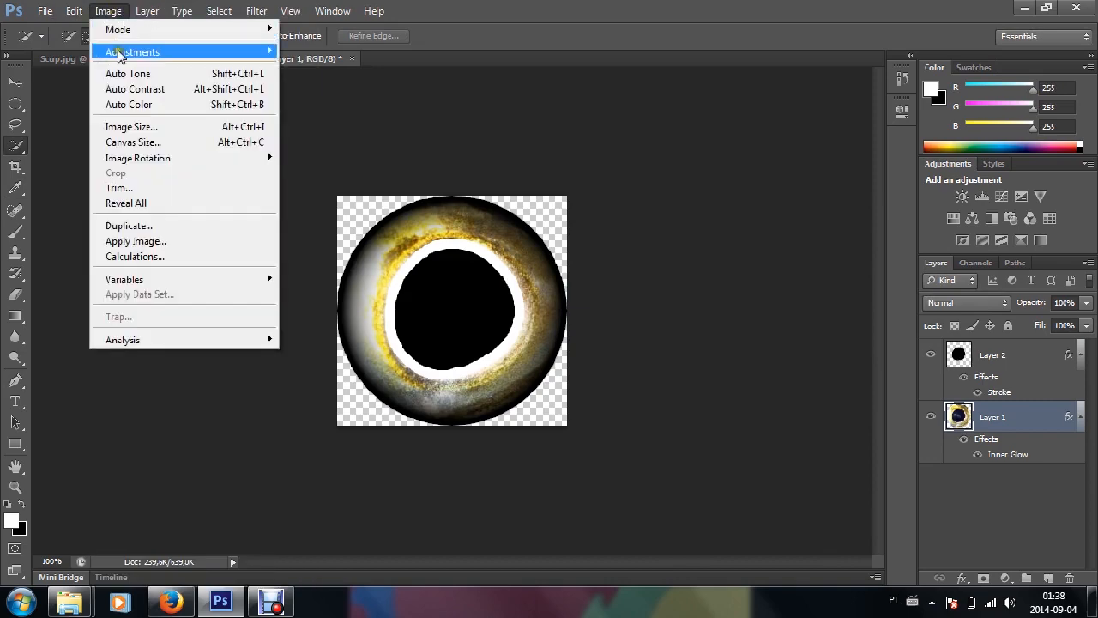
click(130, 126)
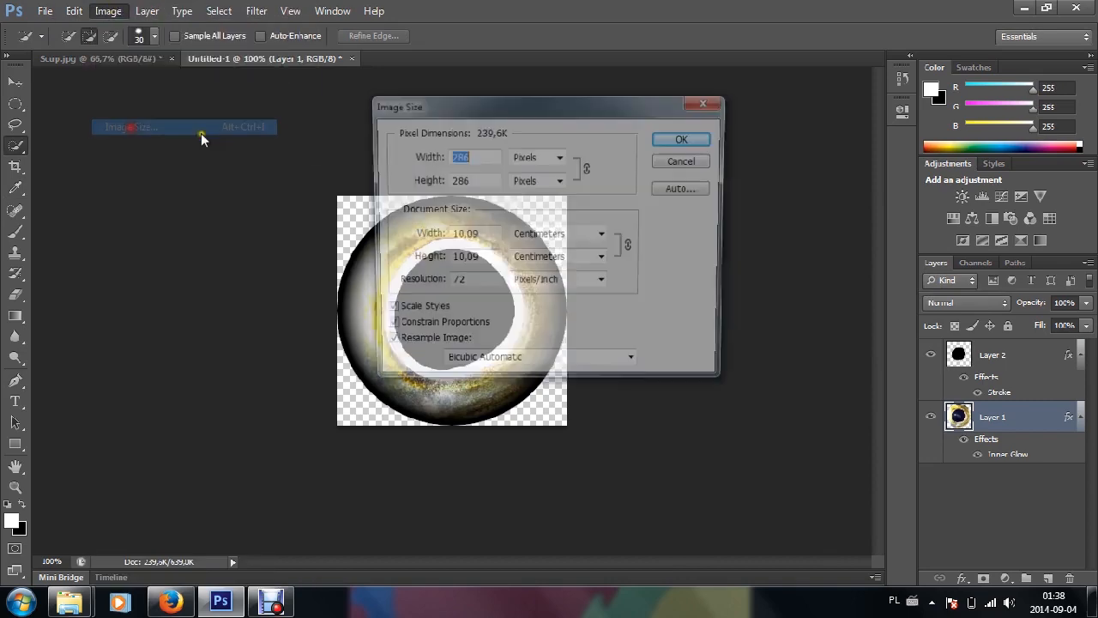
text(124)
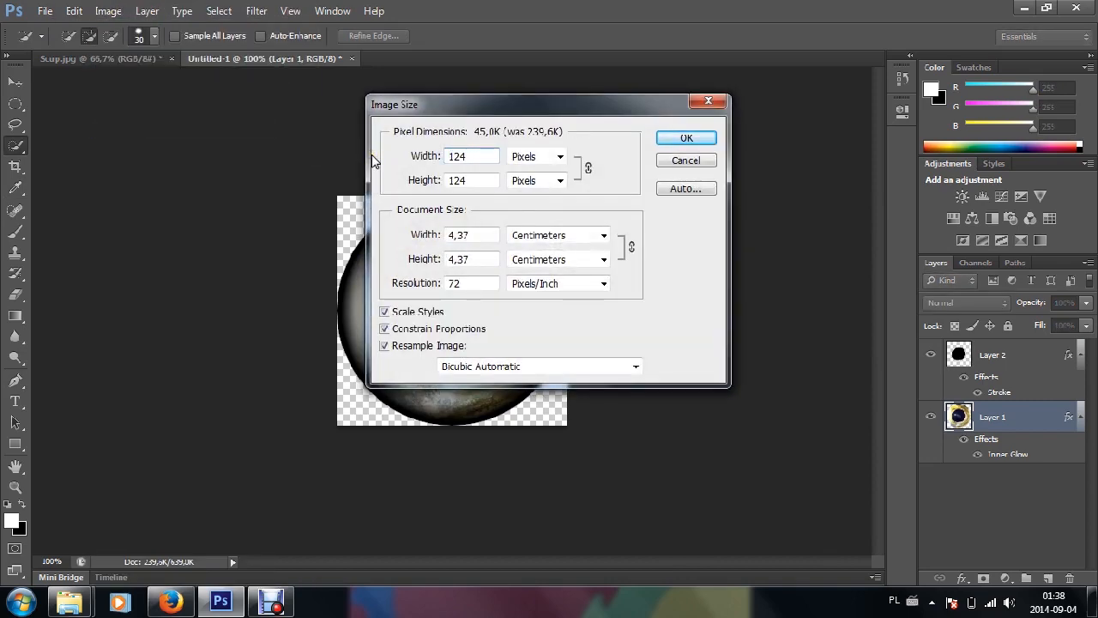
key(Return)
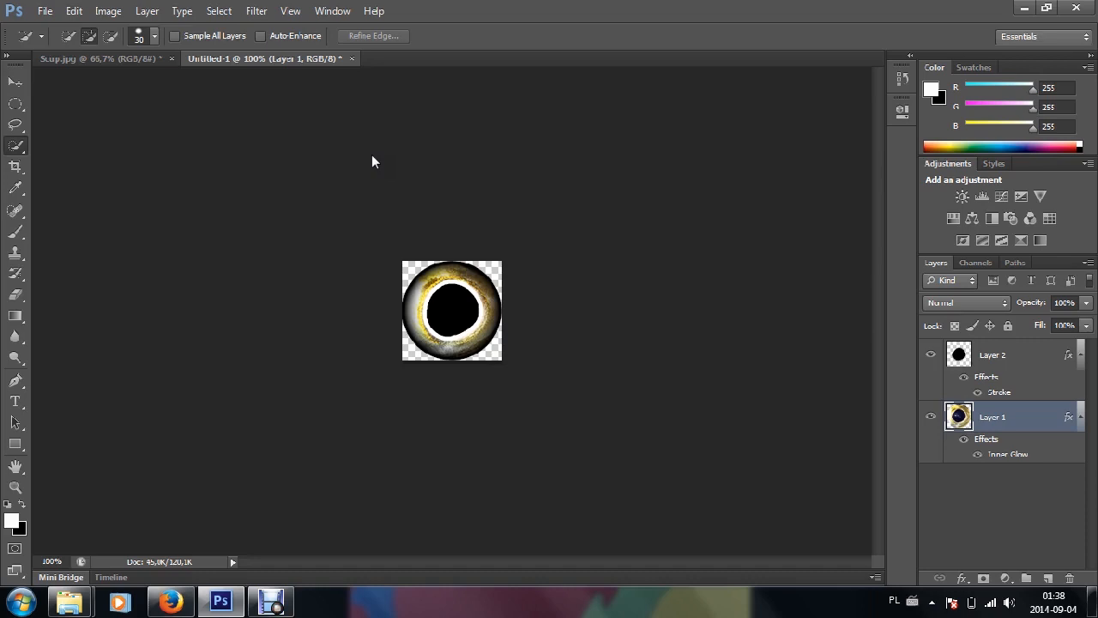
- Select the whole eye image, then create an International Paper A4 document at 300 pixels/inch with a transparent background
key(ctrl+a)
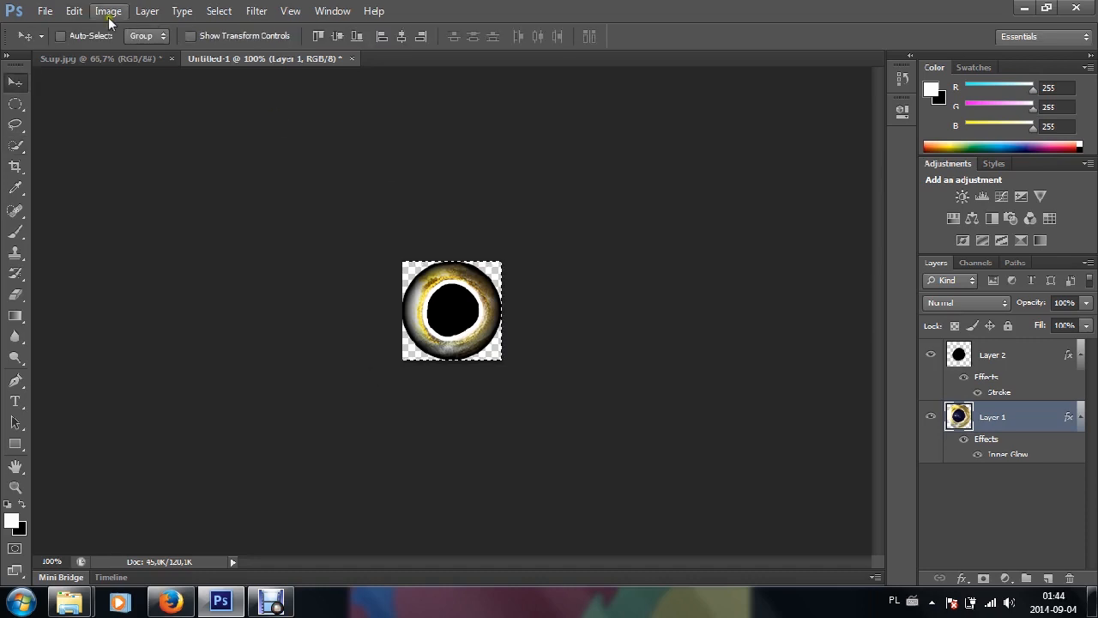
click(44, 11)
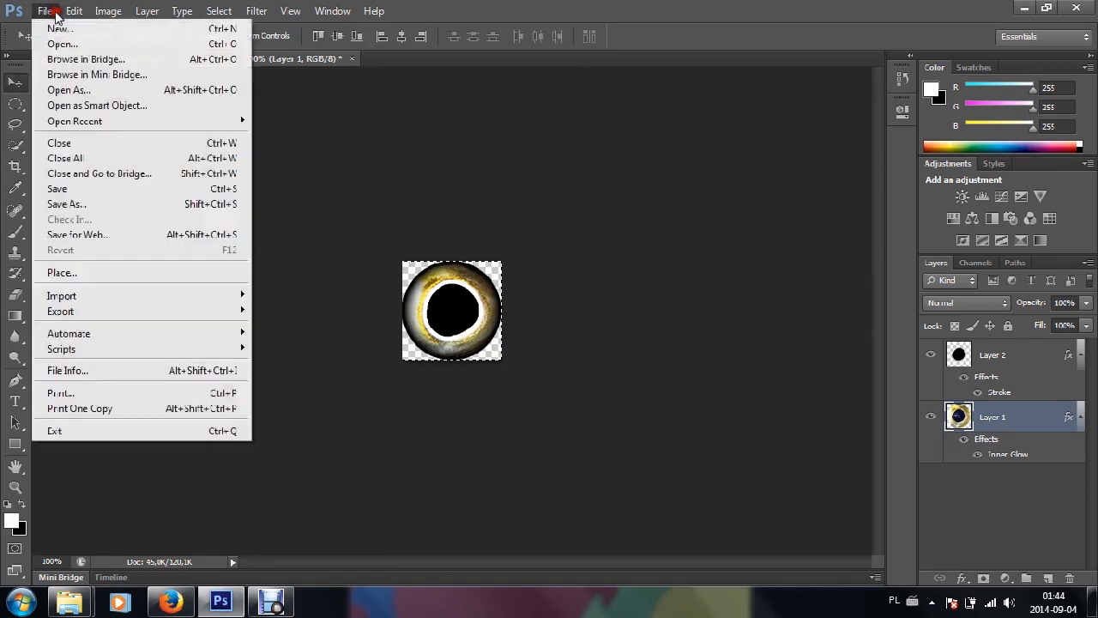
click(59, 28)
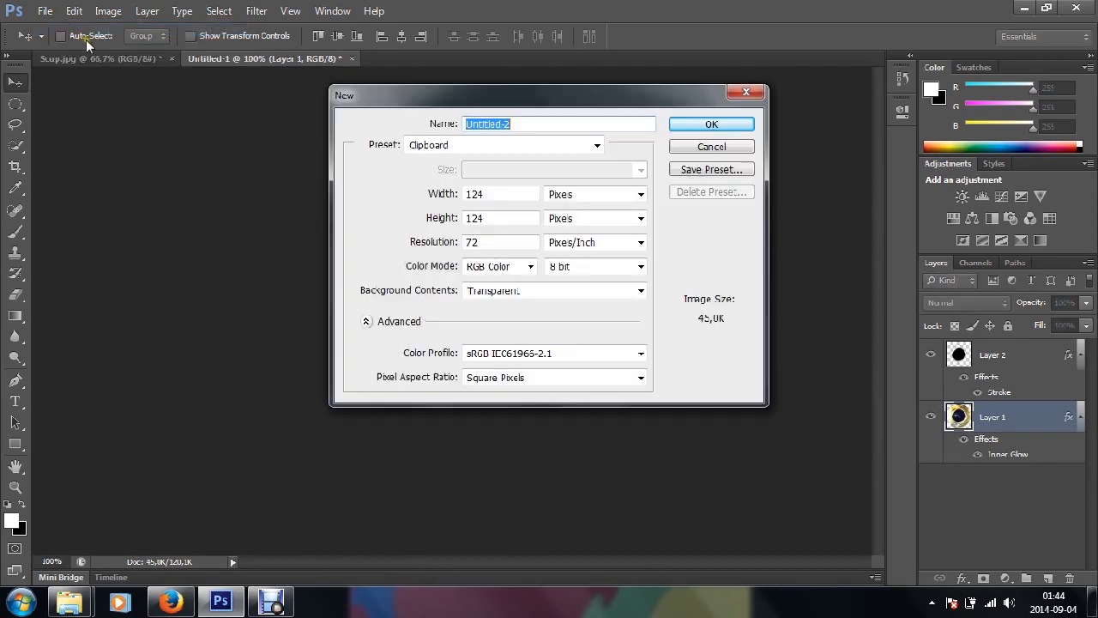
click(599, 148)
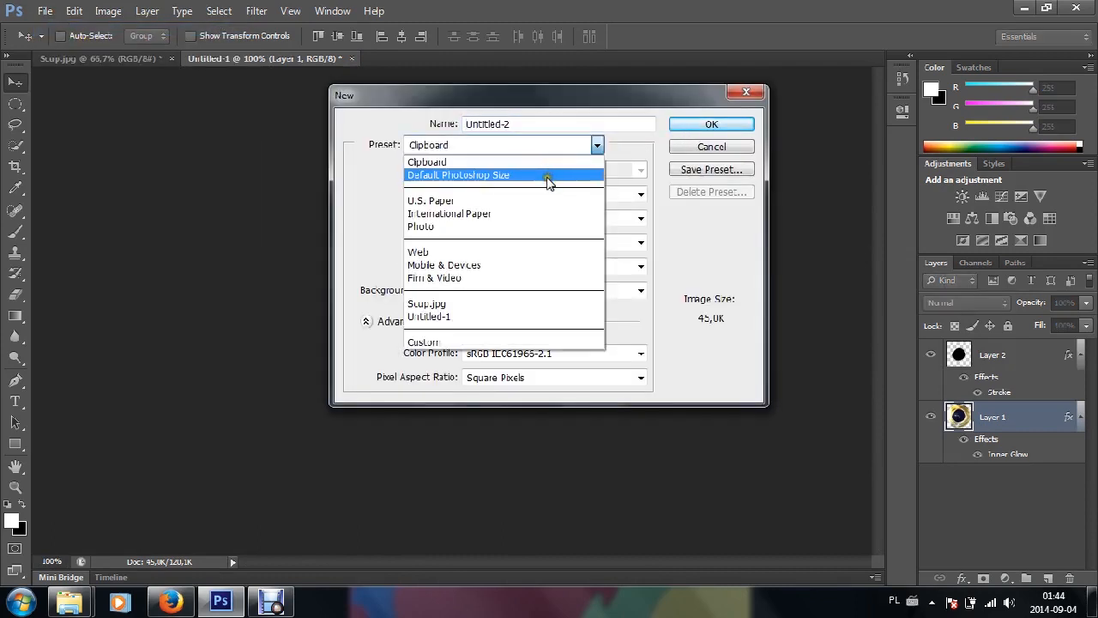
click(537, 214)
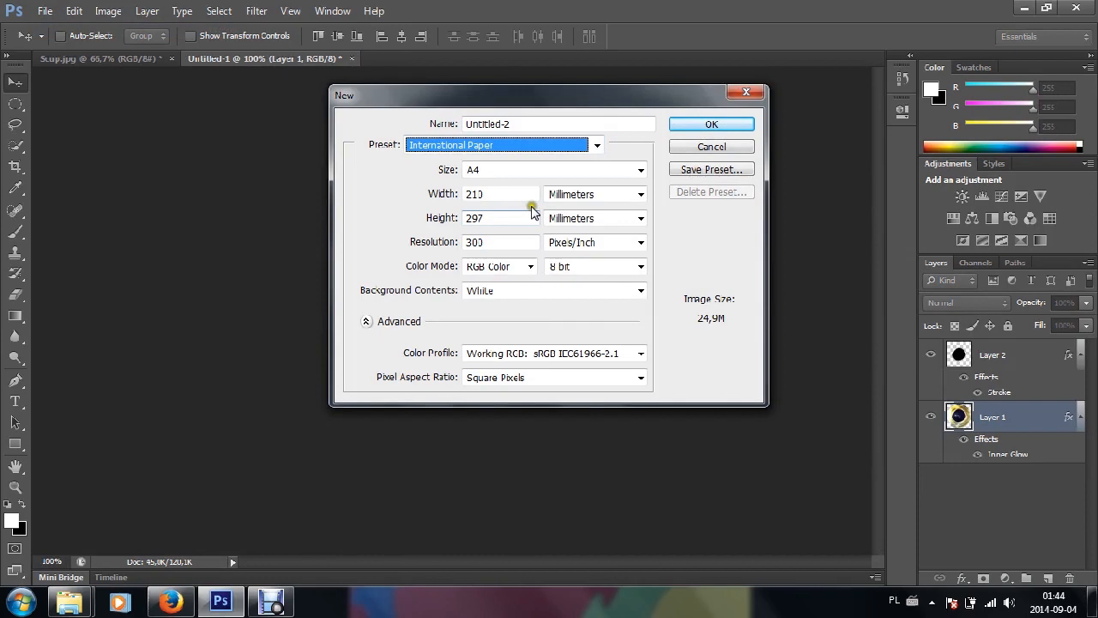
click(444, 242)
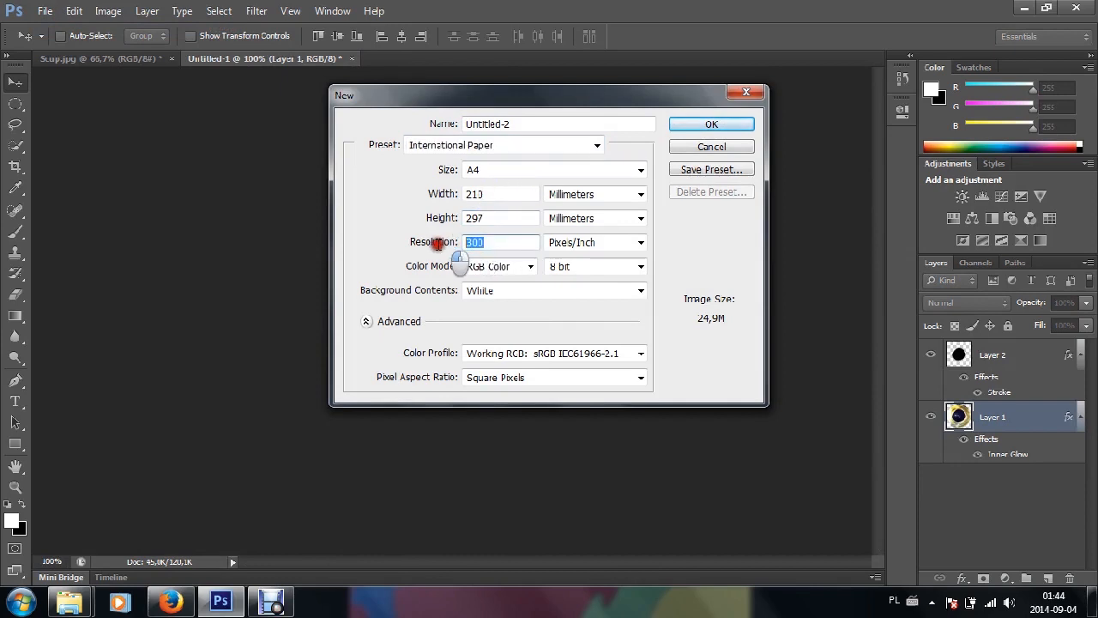
click(520, 291)
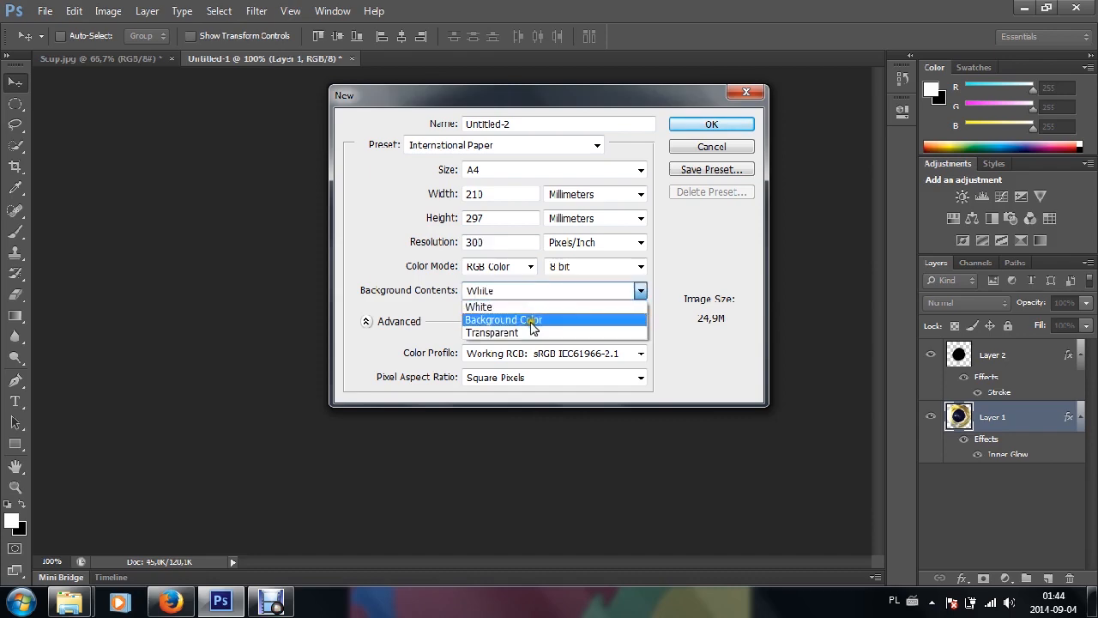
click(529, 333)
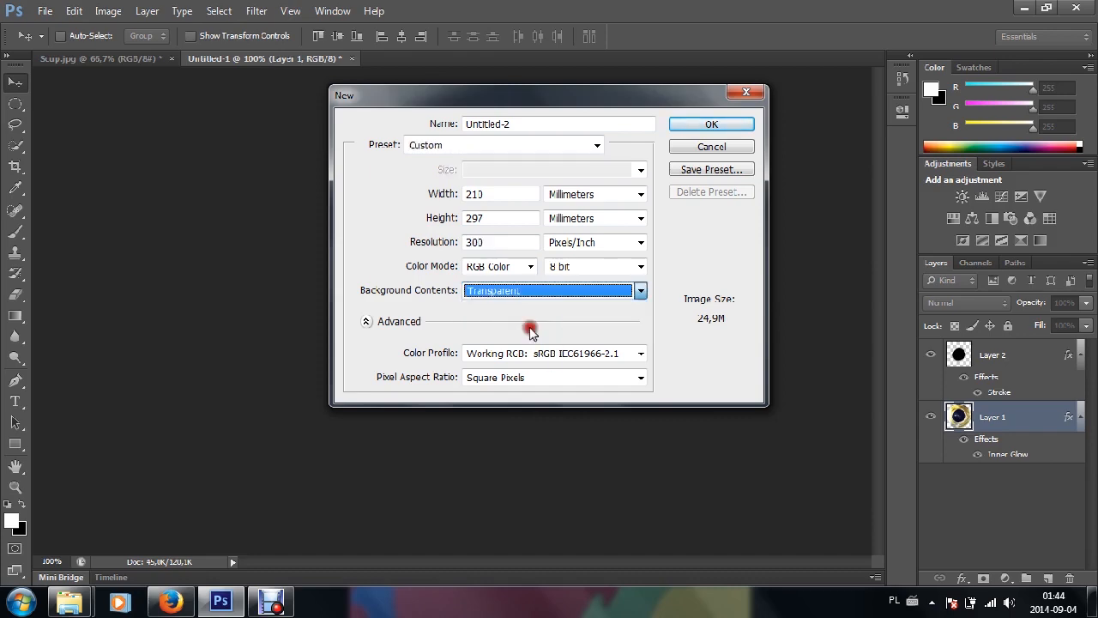
click(696, 125)
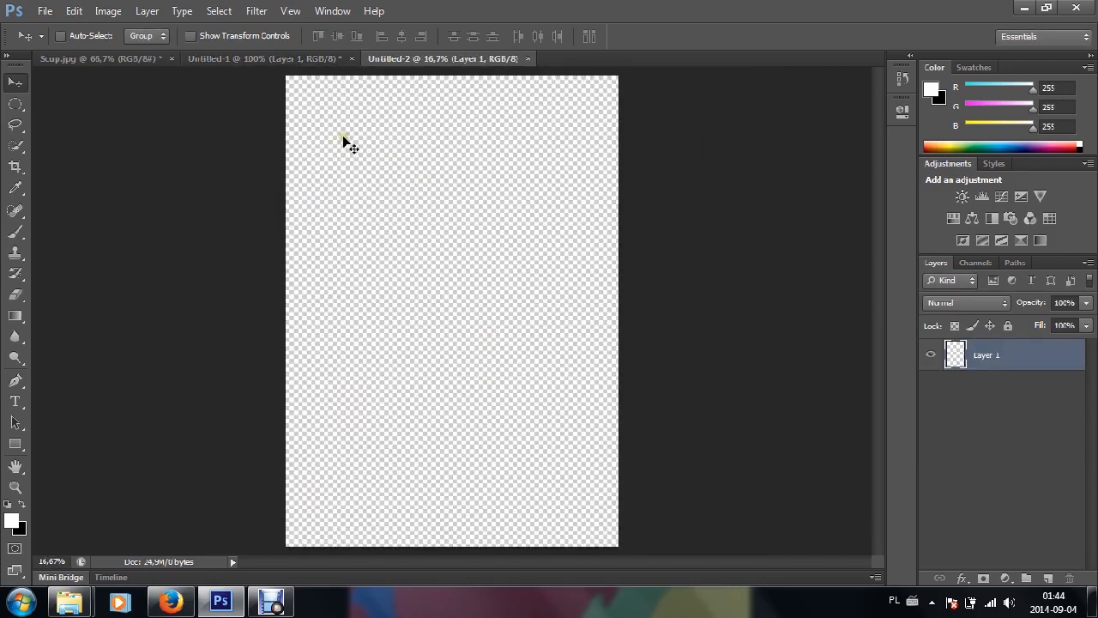
- Paste the eye into the A4 document and place it in the page's upper-left corner
key(ctrl+v)
drag(463, 312, 302, 91)
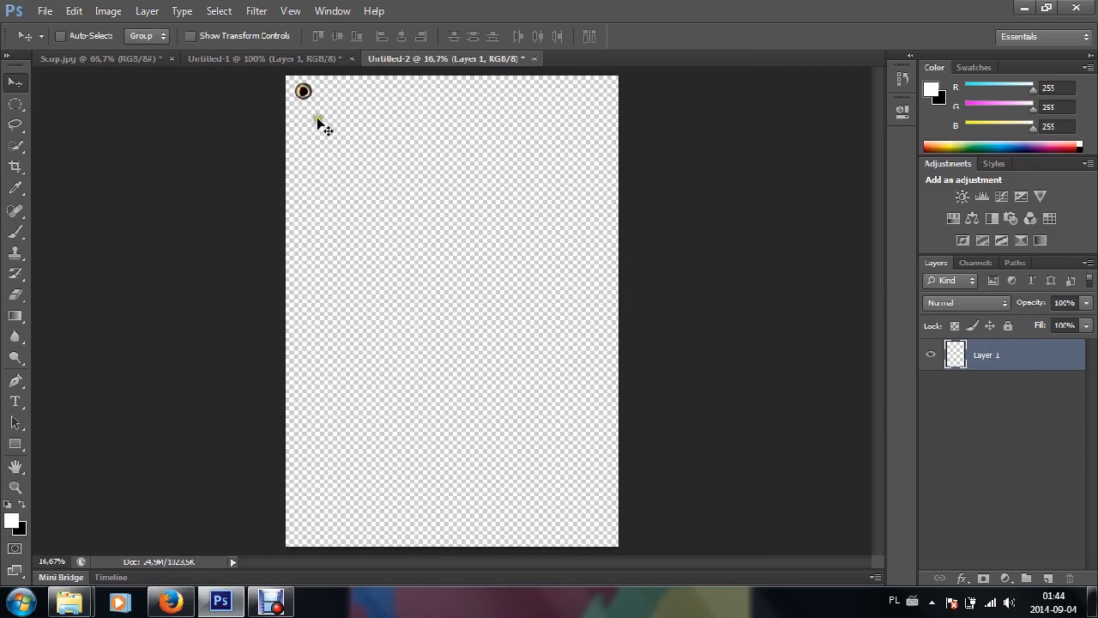
scroll(317, 120, up, 5)
scroll(316, 122, up, 2)
drag(272, 192, 251, 178)
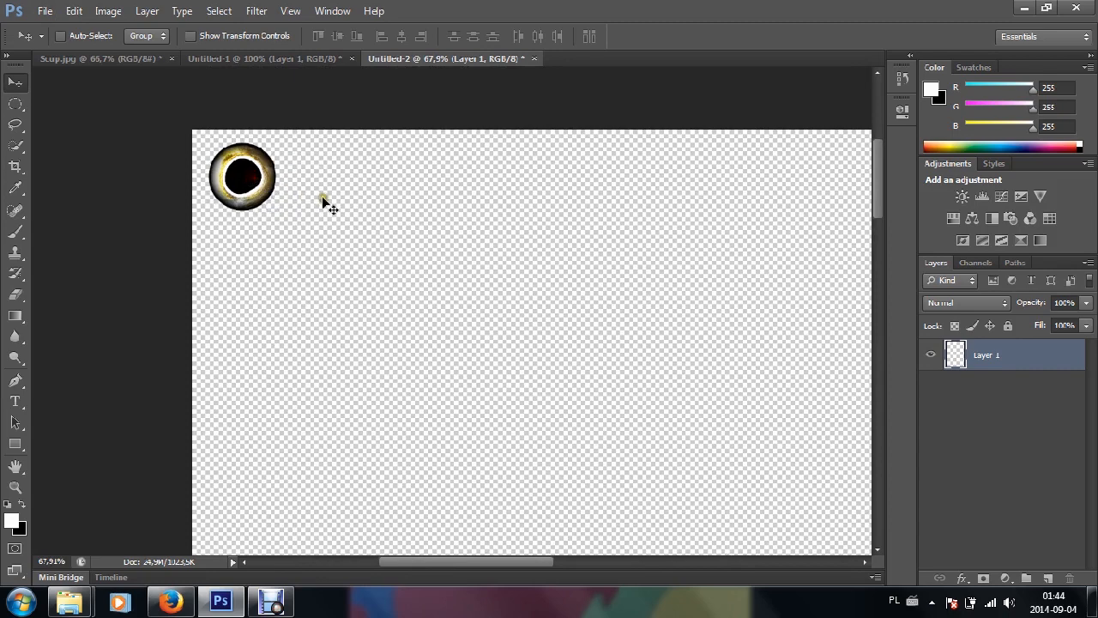
- Duplicate the pasted eye layer five times
key(ctrl+j)
key(ctrl+j)
key(ctrl+j)
key(ctrl+j)
key(ctrl+j)
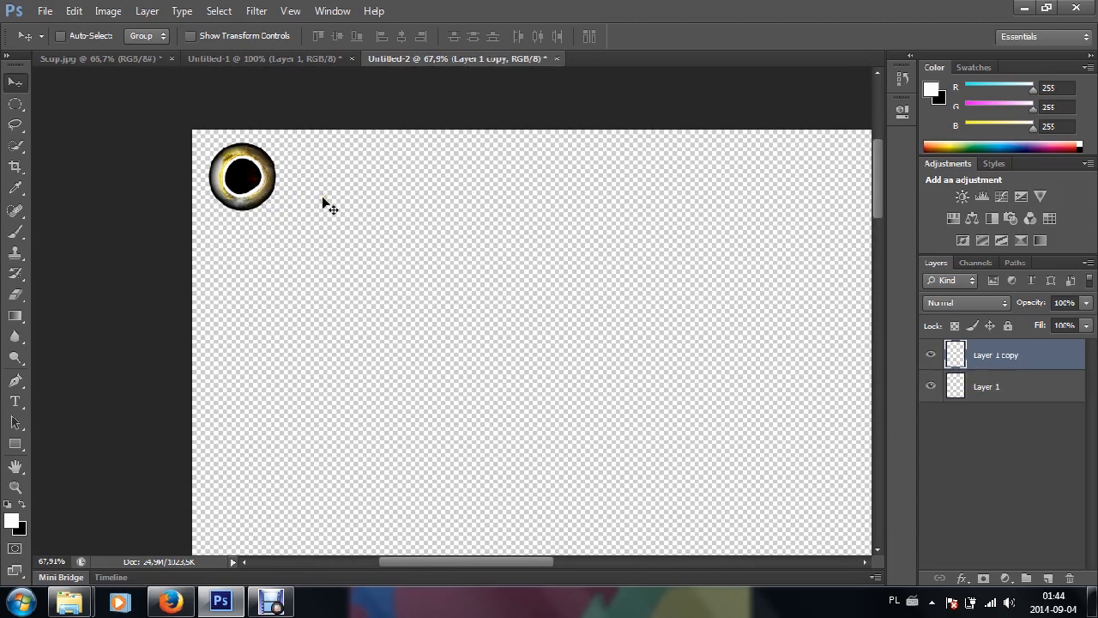
- Move two of the eye copies out to the right of the original, evenly spaced in a horizontal row
drag(242, 178, 323, 176)
ctrl+click(275, 176)
drag(245, 177, 405, 178)
ctrl+click(202, 167)
click(262, 182)
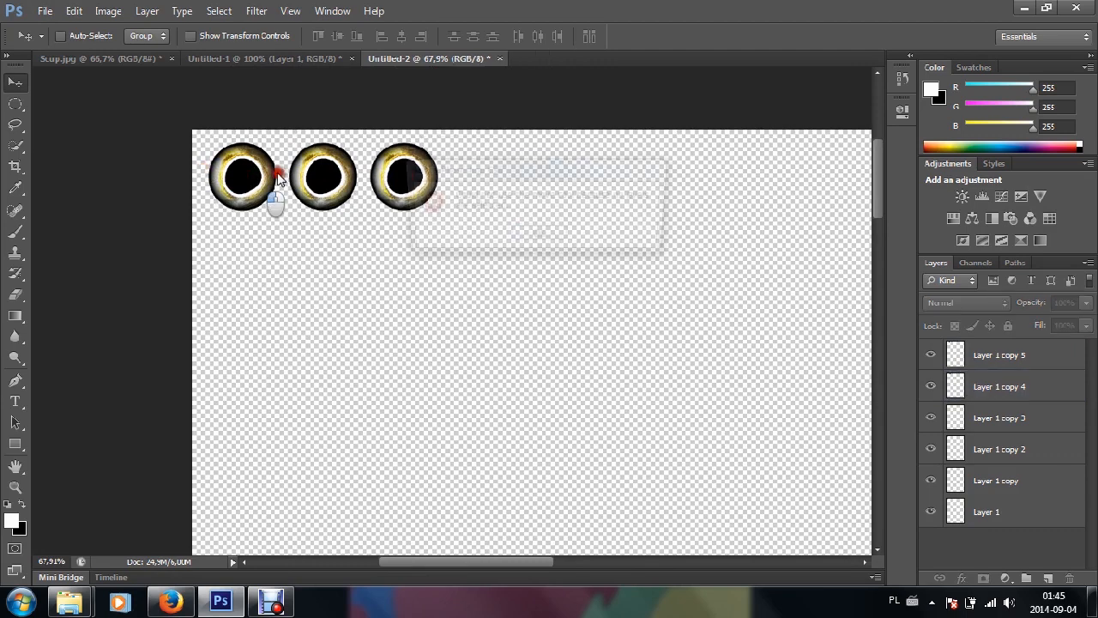
click(539, 234)
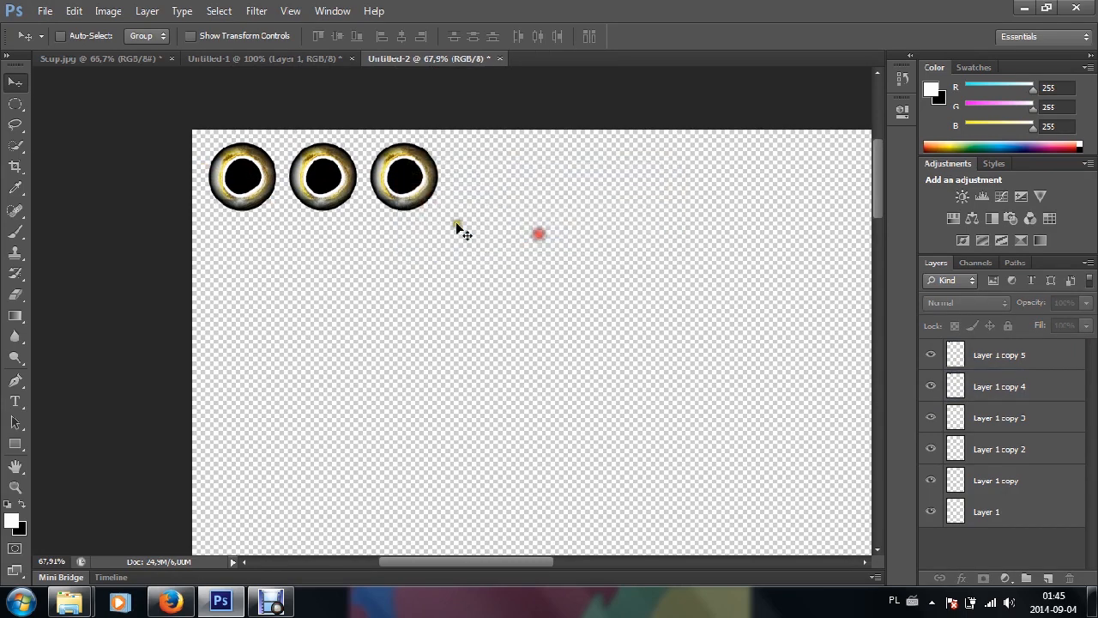
- Move the three remaining stacked eye copies into the row's fourth, fifth and sixth positions with equal spacing
ctrl+click(251, 183)
drag(252, 182, 485, 180)
ctrl+click(248, 179)
drag(254, 179, 577, 179)
ctrl+click(254, 179)
drag(254, 178, 652, 175)
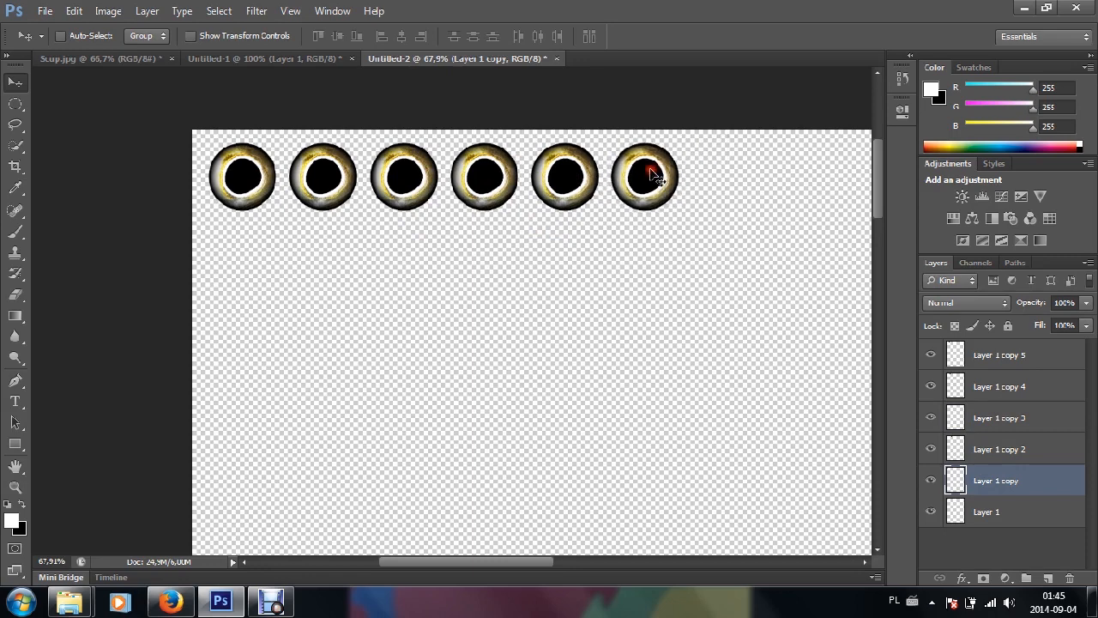
- Merge the original eye layer and its five copies into a single layer
click(1009, 355)
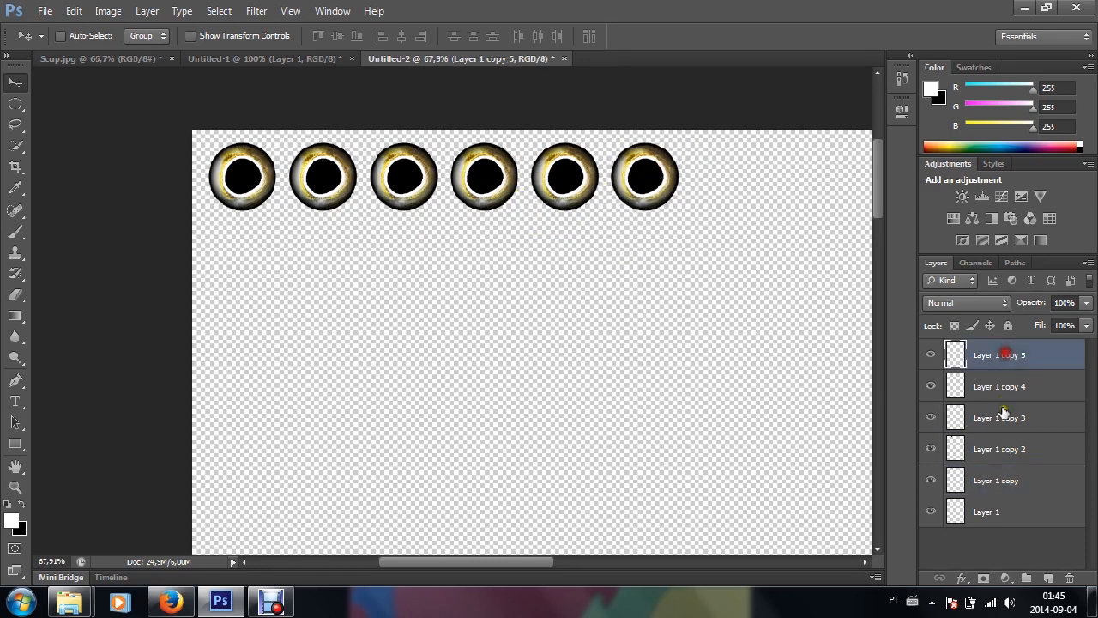
shift+click(986, 512)
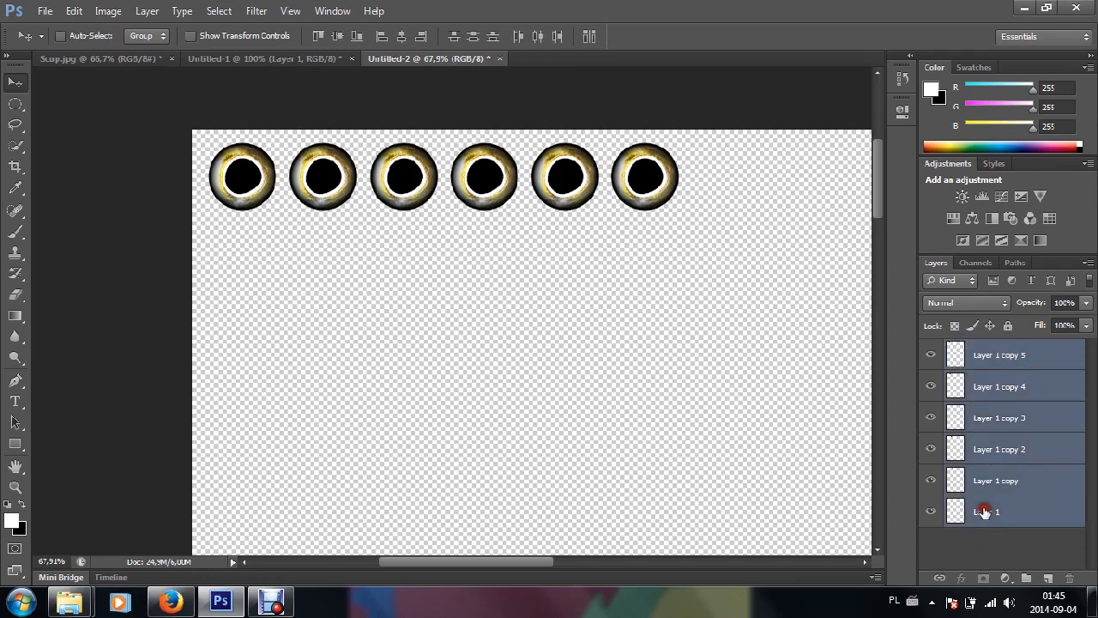
right_click(993, 407)
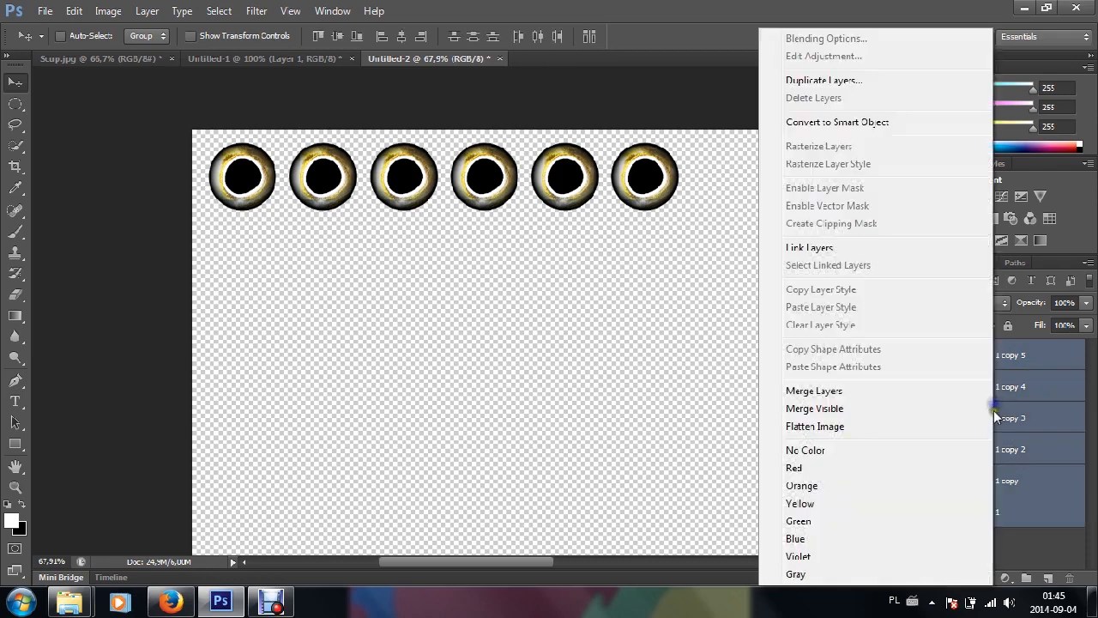
click(908, 393)
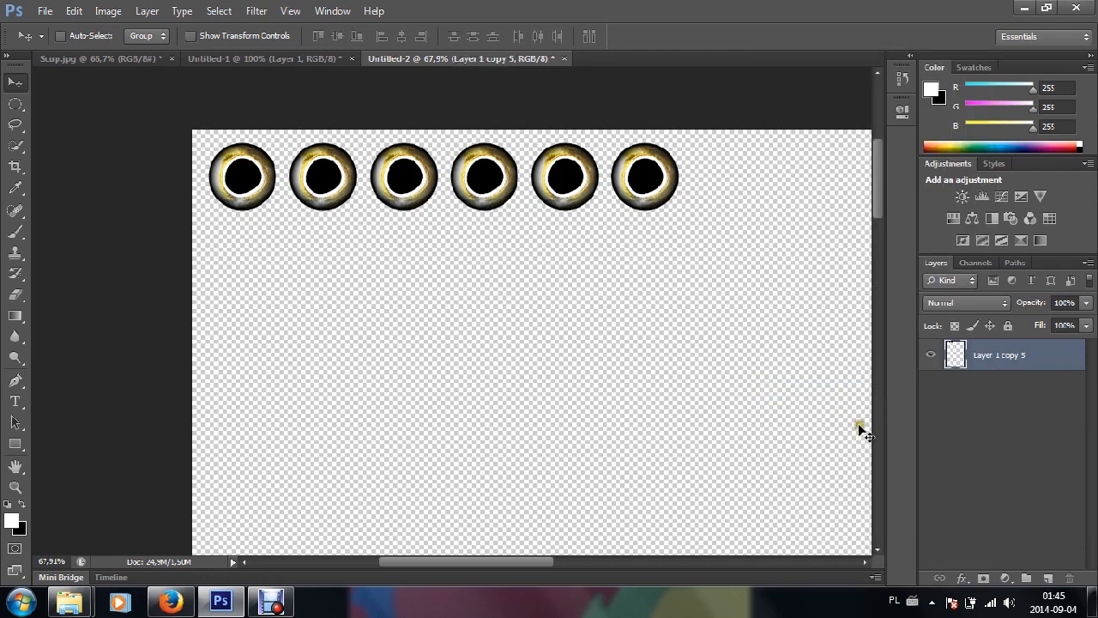
- Duplicate the merged six-eye row twice and place one copy directly after the original row, keeping the spacing
scroll(625, 327, down, 1)
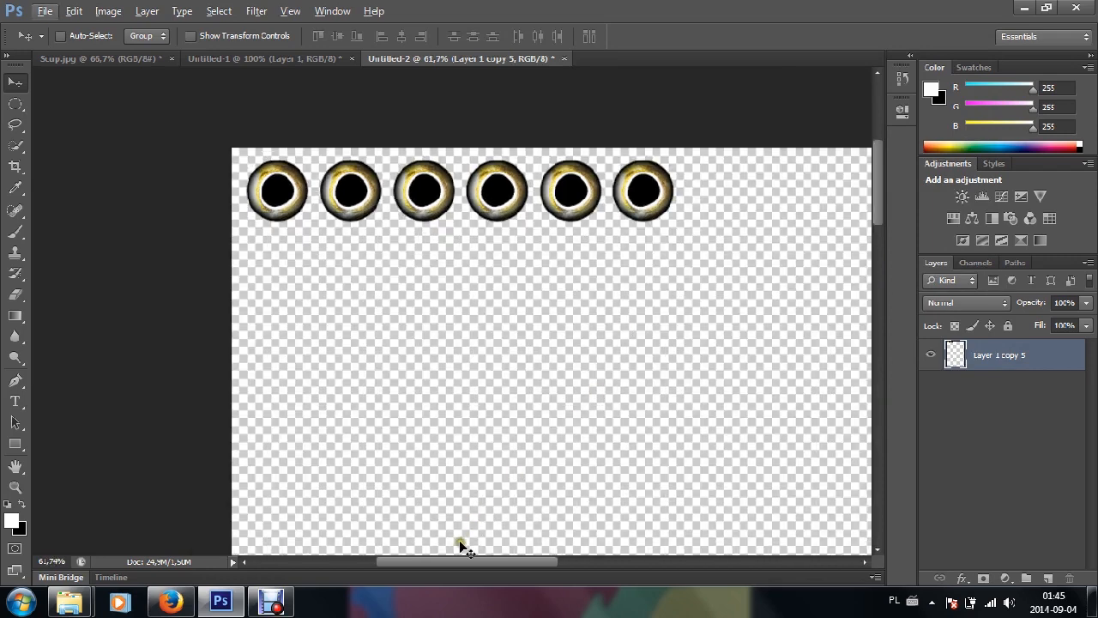
drag(457, 554, 506, 558)
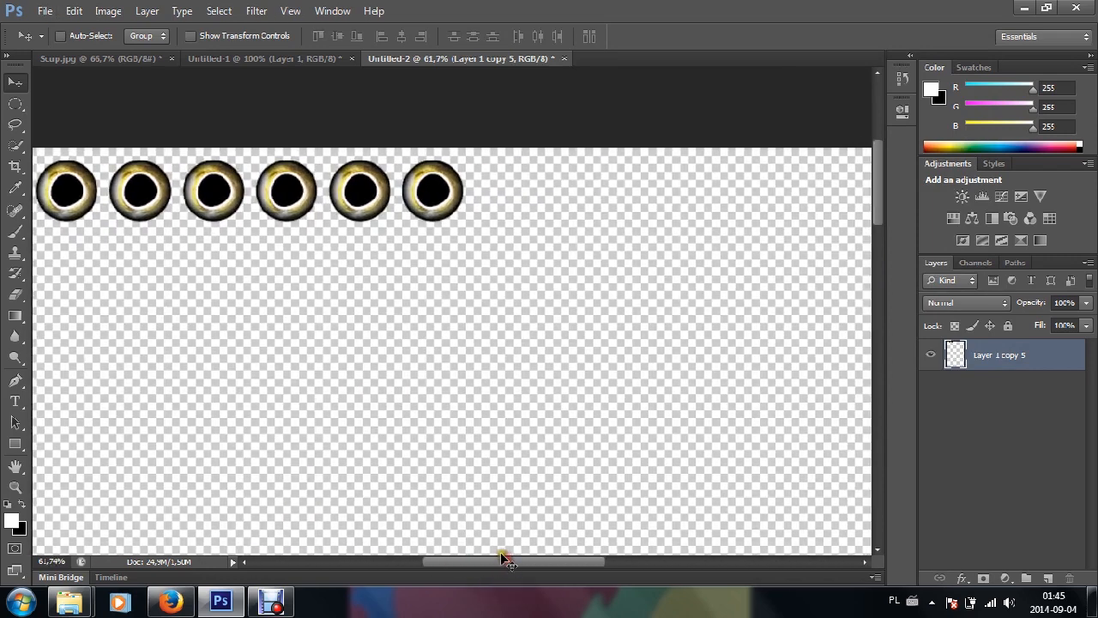
key(ctrl+j)
key(ctrl+j)
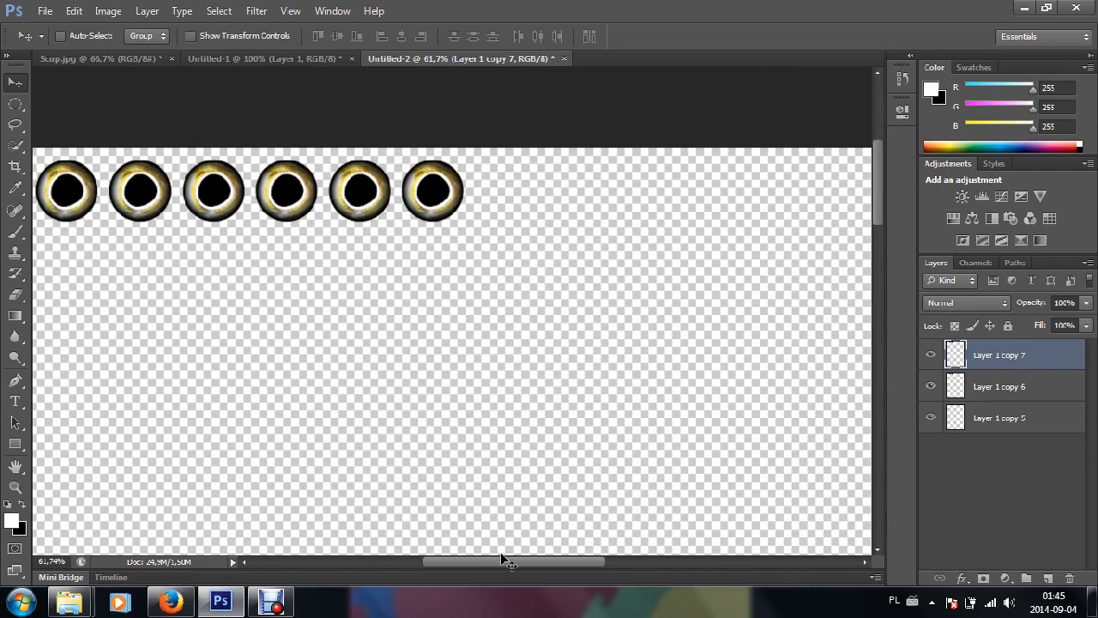
drag(141, 191, 577, 198)
- Move the other copy of the six-eye row to the end of the line, aligned and evenly spaced
ctrl+click(280, 192)
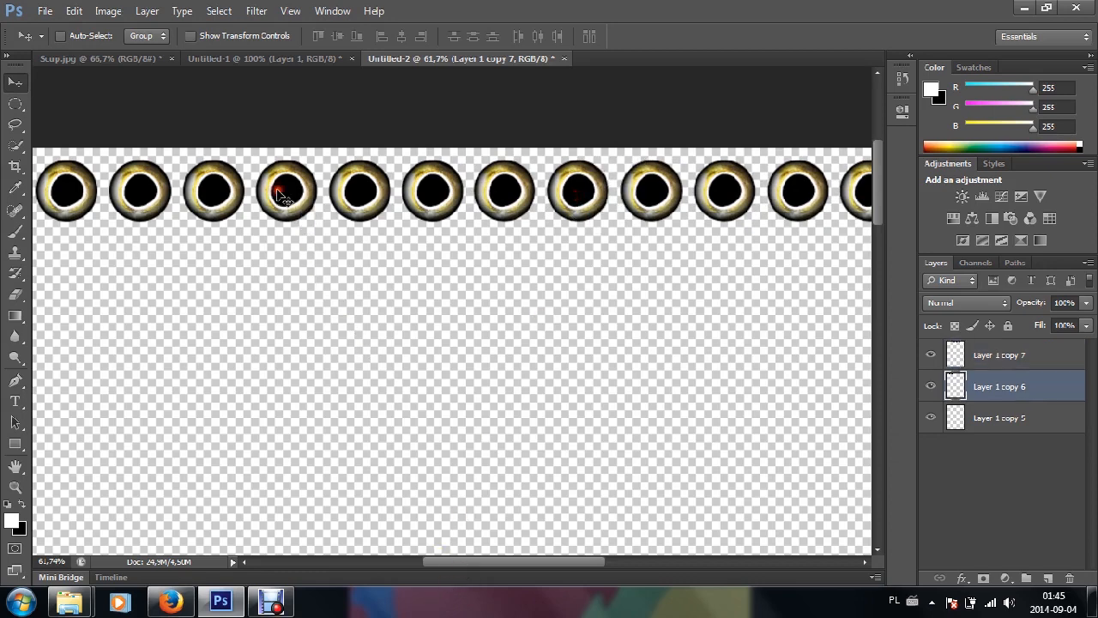
scroll(431, 446, down, 2)
drag(466, 561, 501, 558)
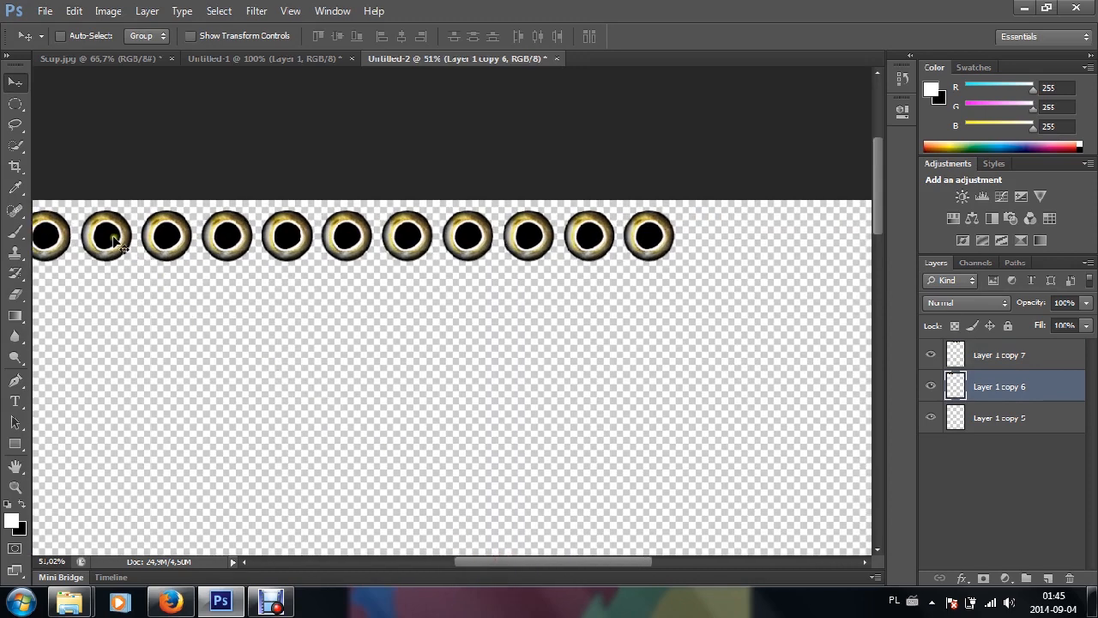
drag(111, 240, 823, 242)
drag(699, 238, 706, 242)
scroll(704, 290, down, 3)
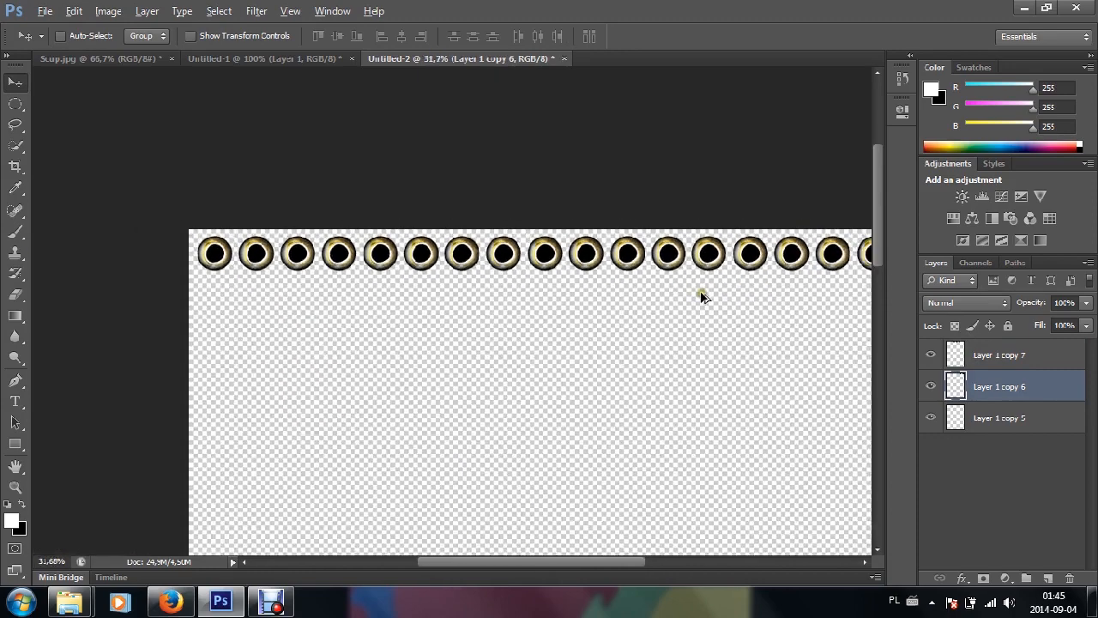
- Merge the three row layers into one layer
drag(547, 560, 559, 562)
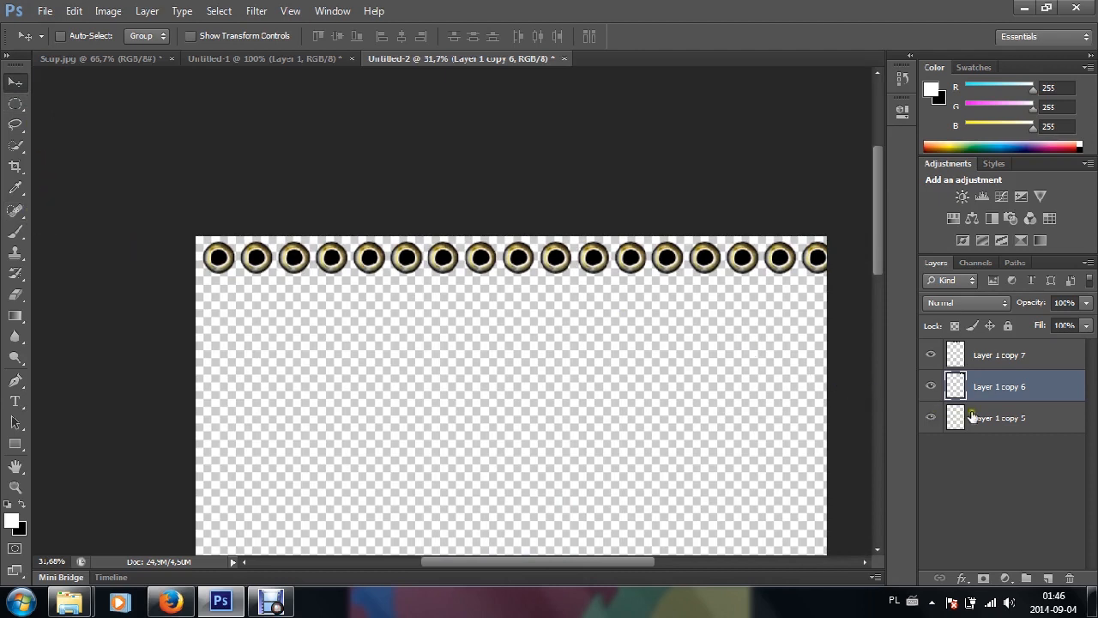
click(998, 354)
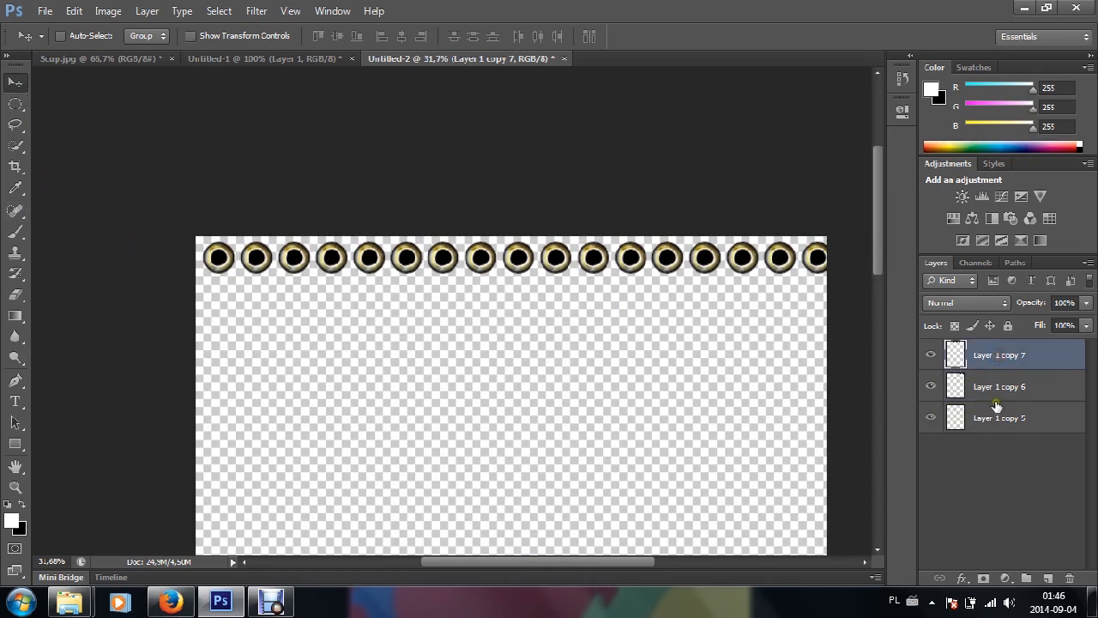
shift+click(991, 425)
right_click(1002, 423)
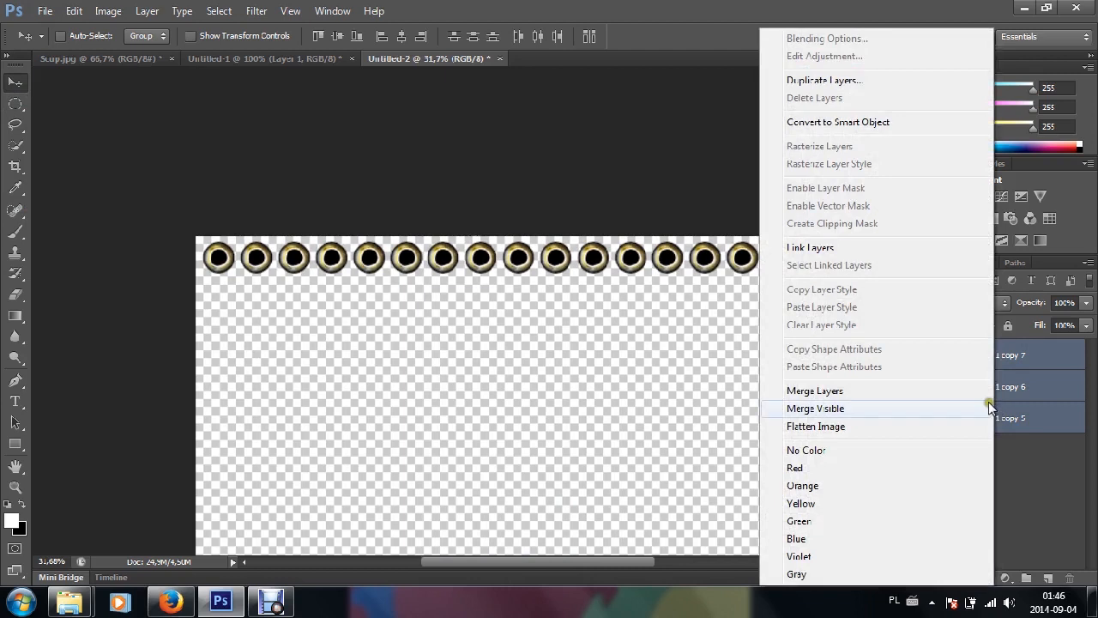
click(947, 390)
- Select the cut-off eye at the right end of the row with a rectangular marquee and delete it
drag(7, 106, 69, 102)
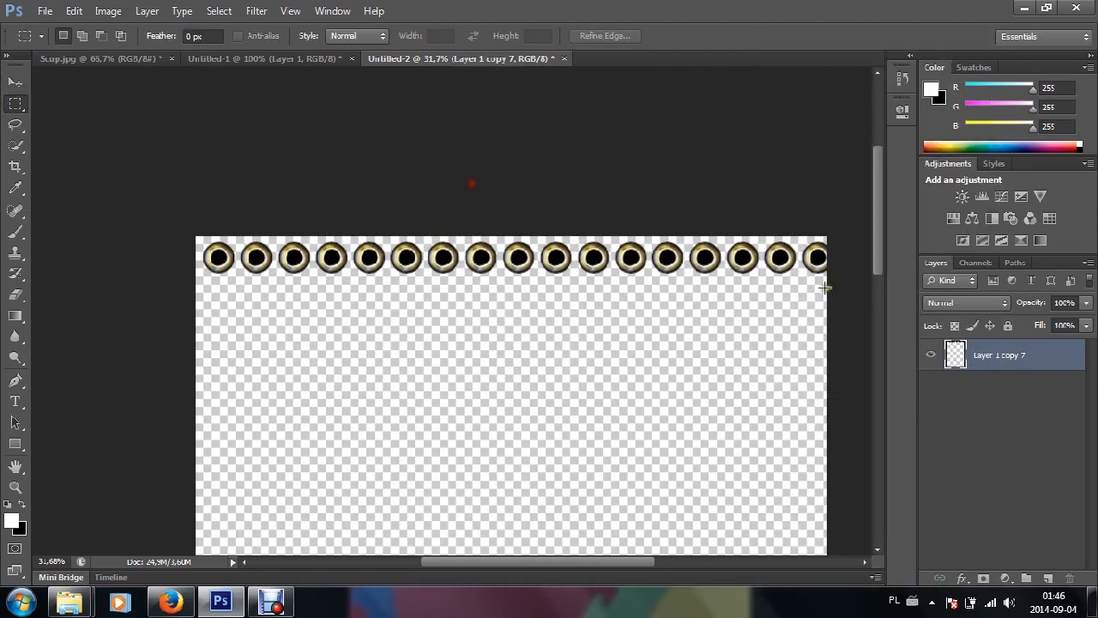
drag(795, 234, 884, 293)
click(801, 261)
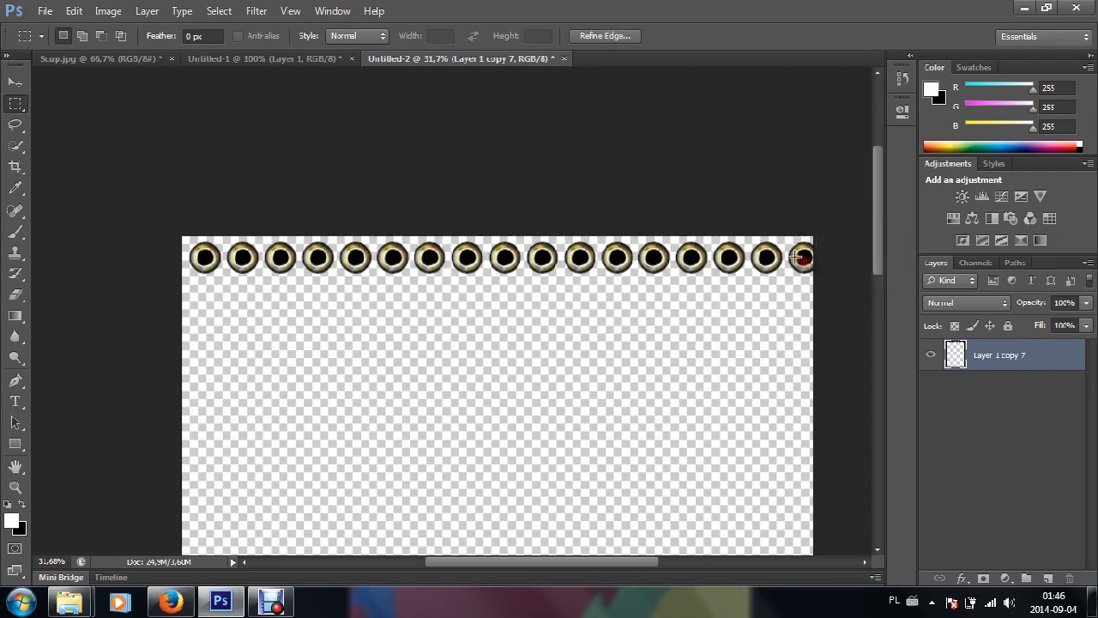
drag(783, 234, 861, 305)
key(Delete)
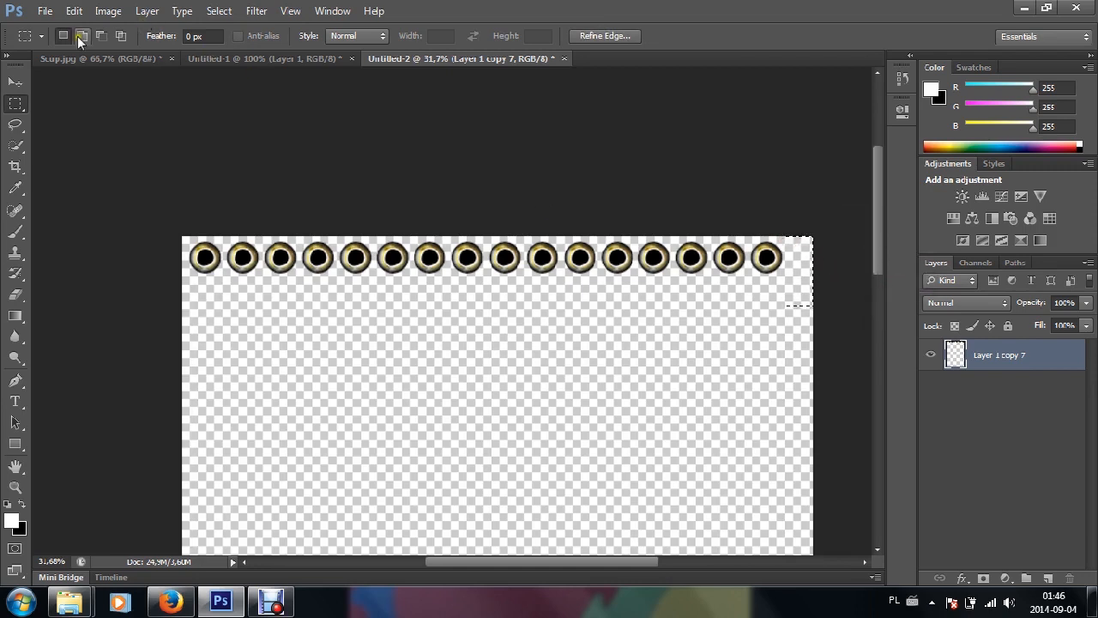
- Move the row of eyes about 0.35 cm right and 0.11 cm down to centre it across the sheet, and clear the selection
click(14, 81)
drag(334, 262, 345, 265)
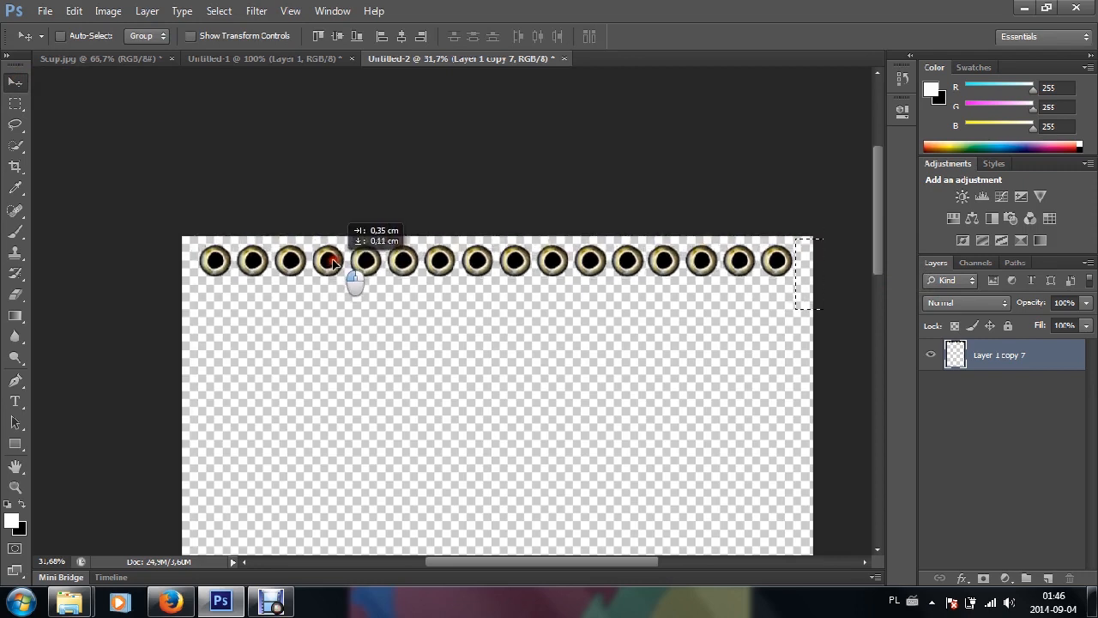
drag(333, 261, 334, 262)
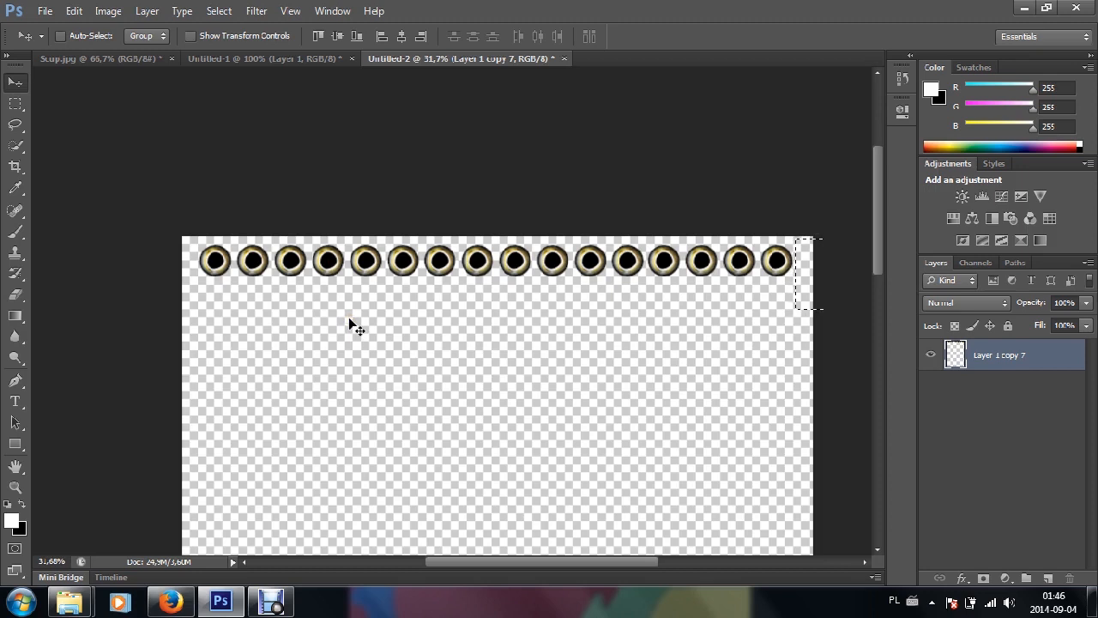
key(ctrl+d)
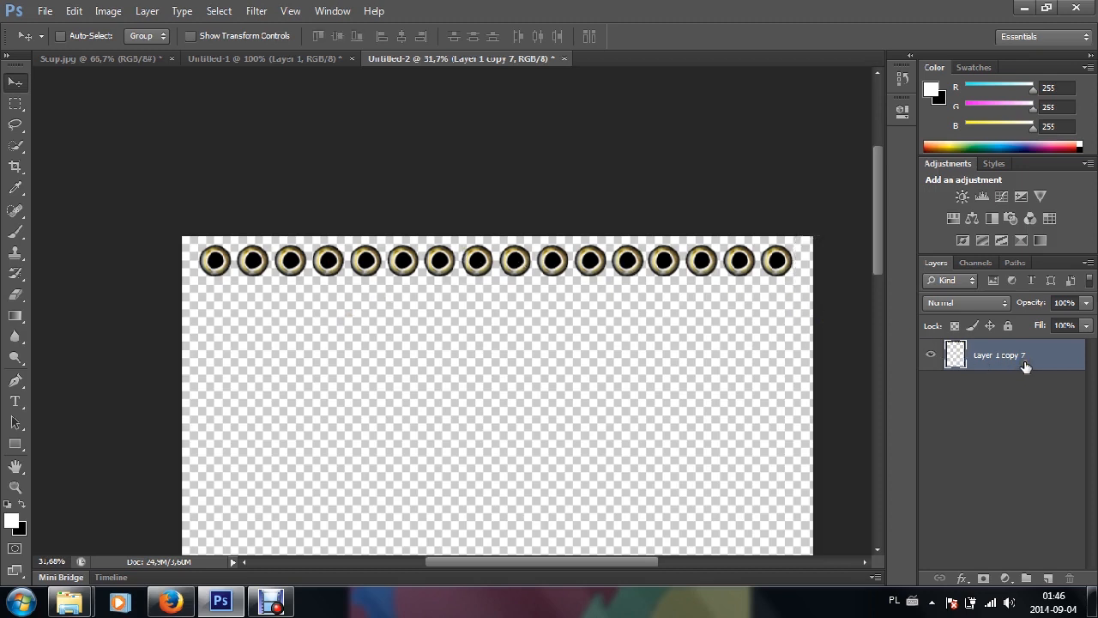
- Duplicate the full-width row of eyes twice and move one copy straight down to form a second row
key(ctrl+j)
key(ctrl+j)
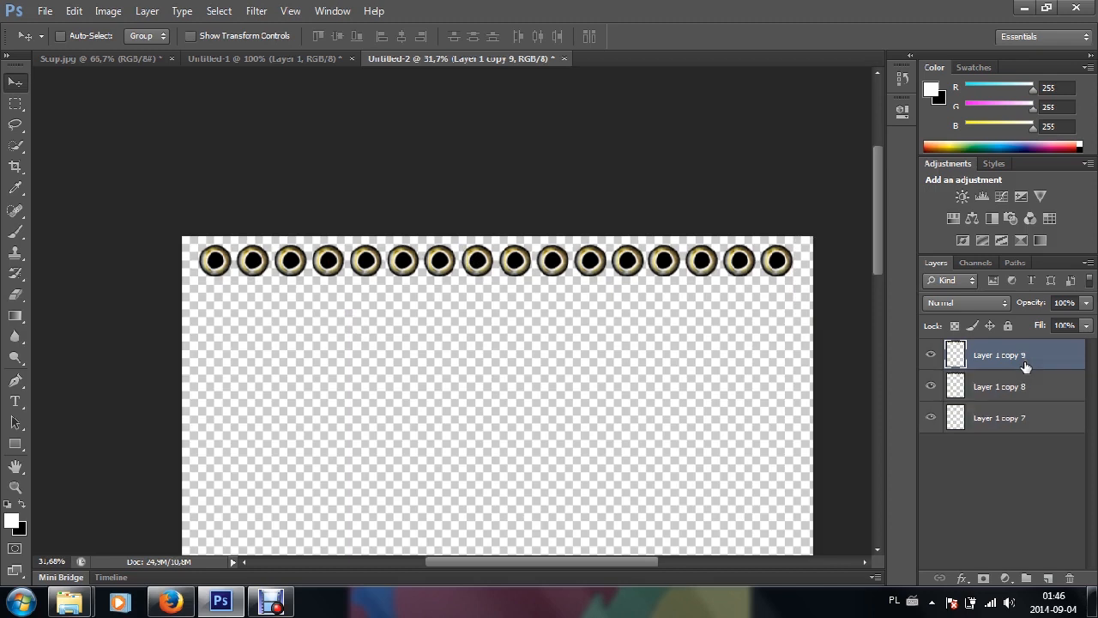
click(293, 264)
drag(293, 263, 293, 302)
click(293, 291)
scroll(293, 291, left, 1)
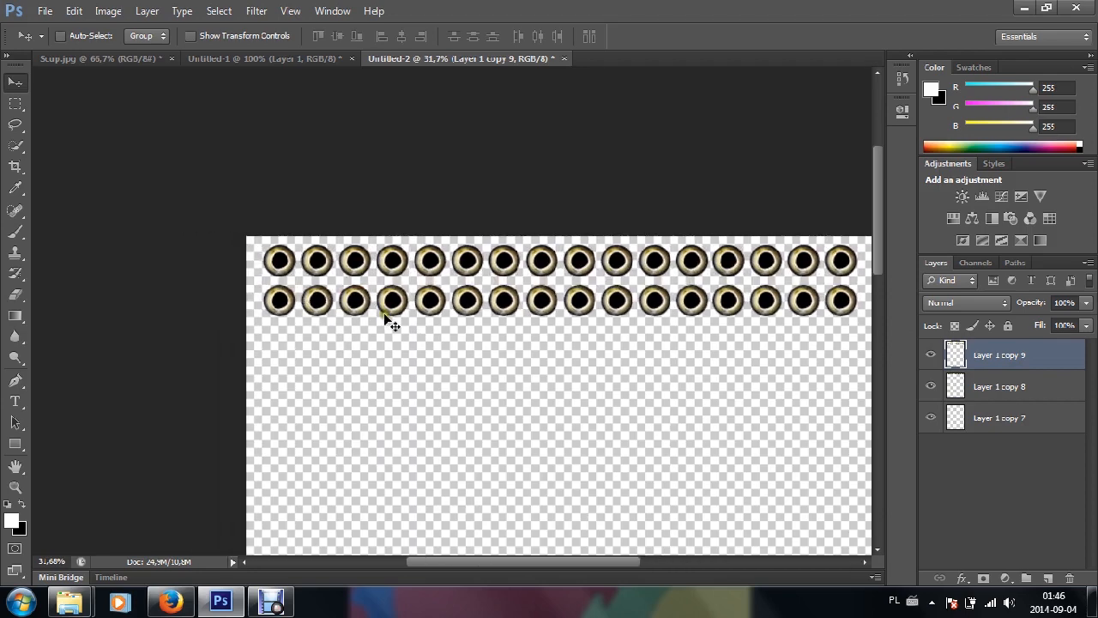
- Fine-tune the second row's vertical spacing and place the other copy below it as an aligned, evenly spaced third row
scroll(392, 309, up, 4)
scroll(407, 309, up, 1)
click(397, 292)
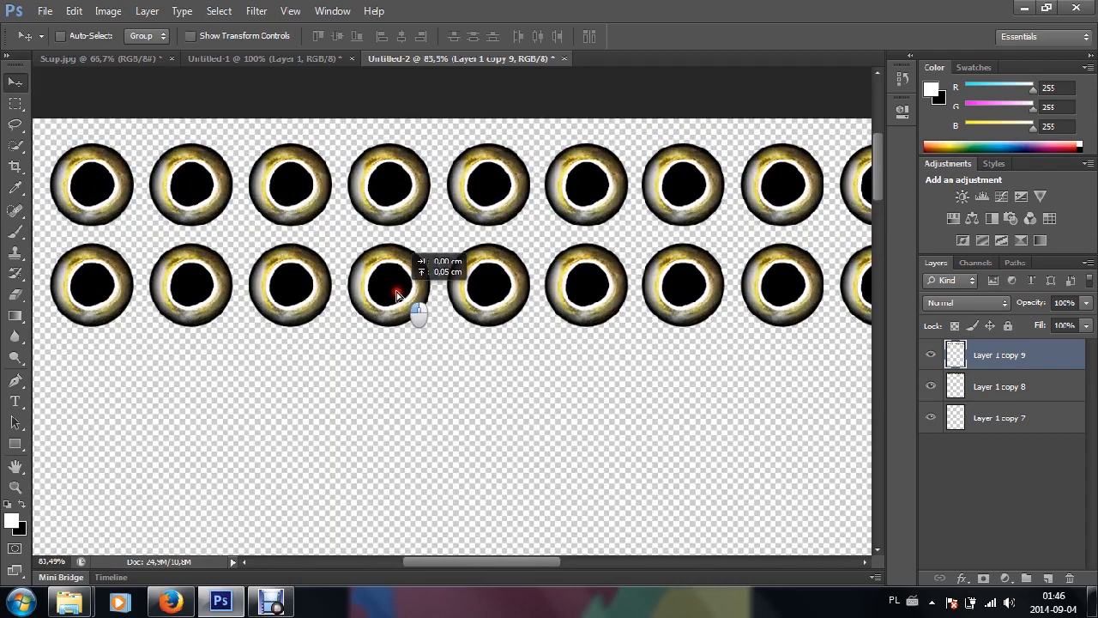
ctrl+click(385, 188)
drag(384, 191, 387, 388)
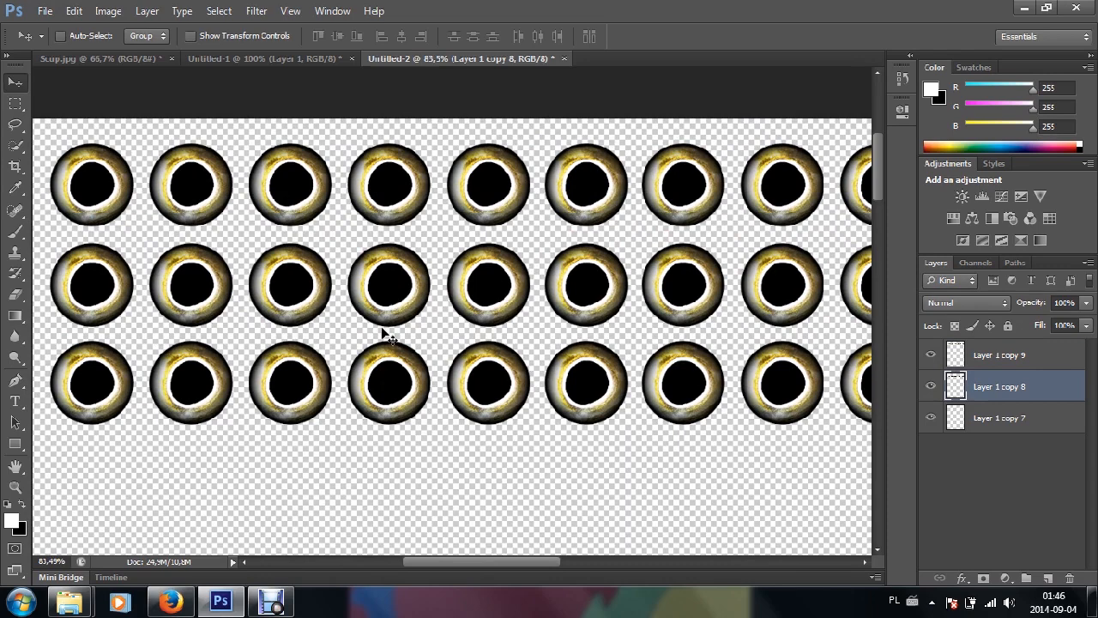
- Select the layers of all three stacked rows and merge them into a single layer
drag(956, 356, 959, 414)
shift+click(962, 418)
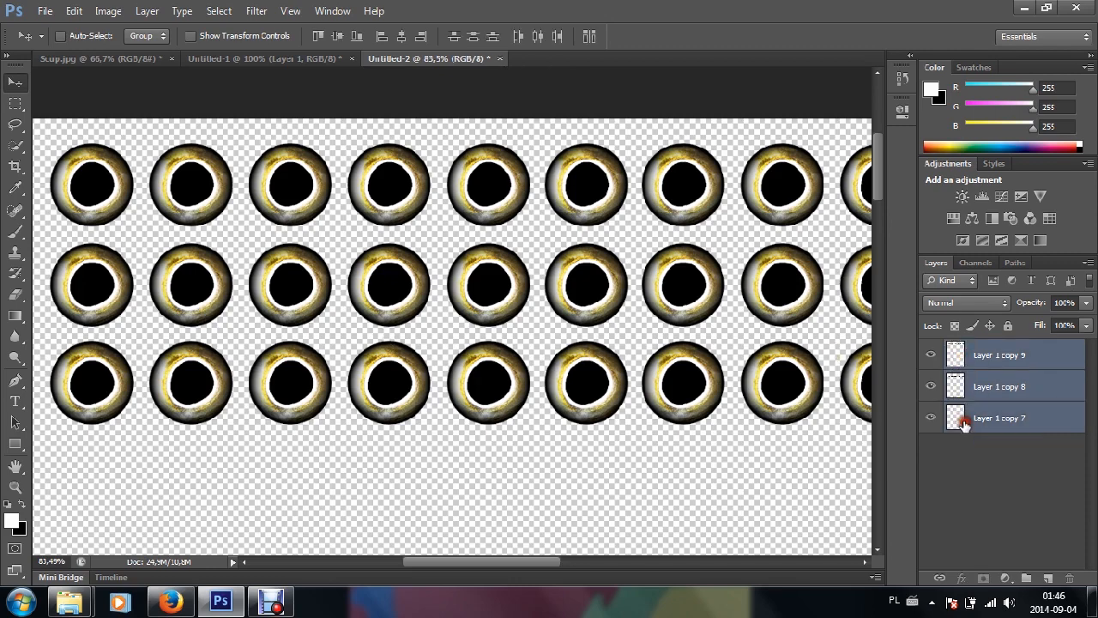
right_click(988, 380)
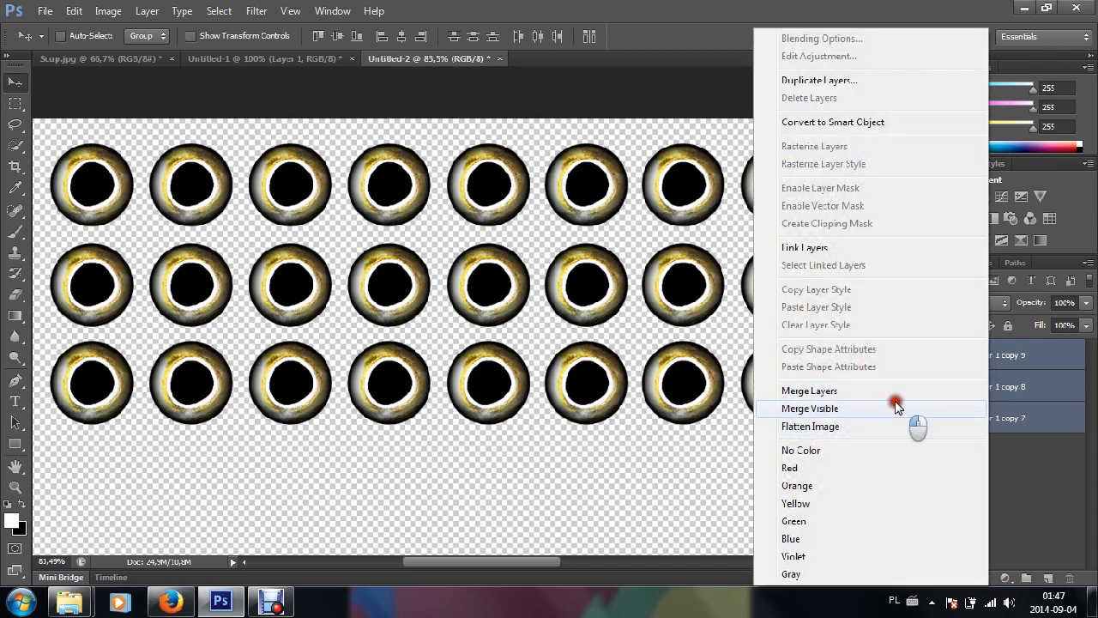
click(896, 391)
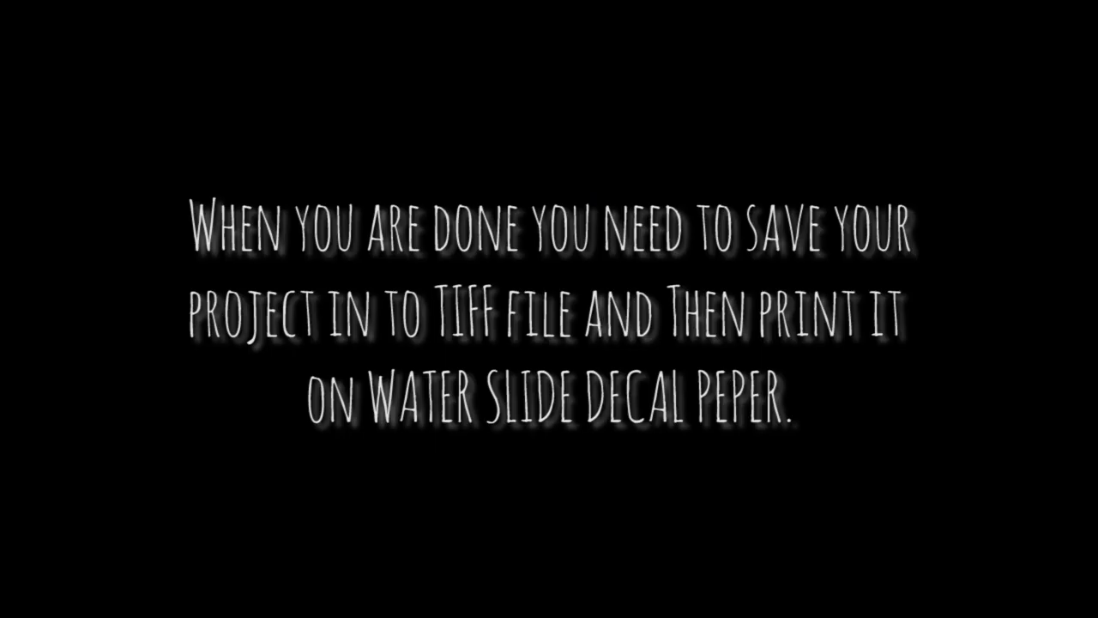